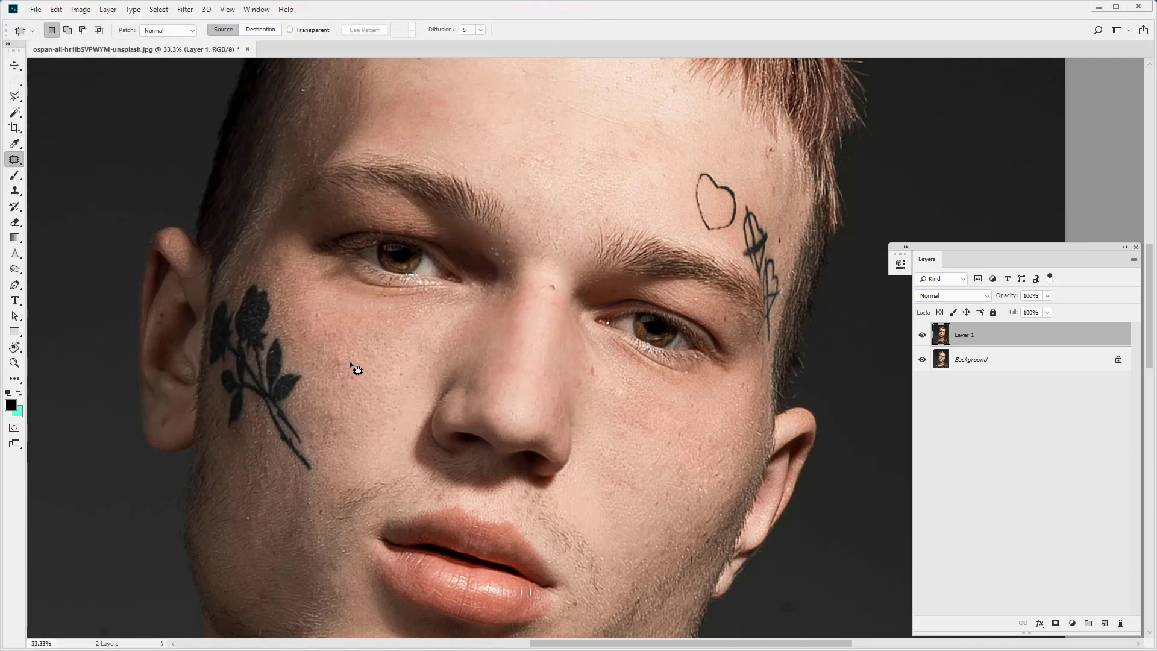
# Patch the neck blemishes on Layer 1 with nearby clean neck skin.
pyautogui.scroll(-2, 357, 370)
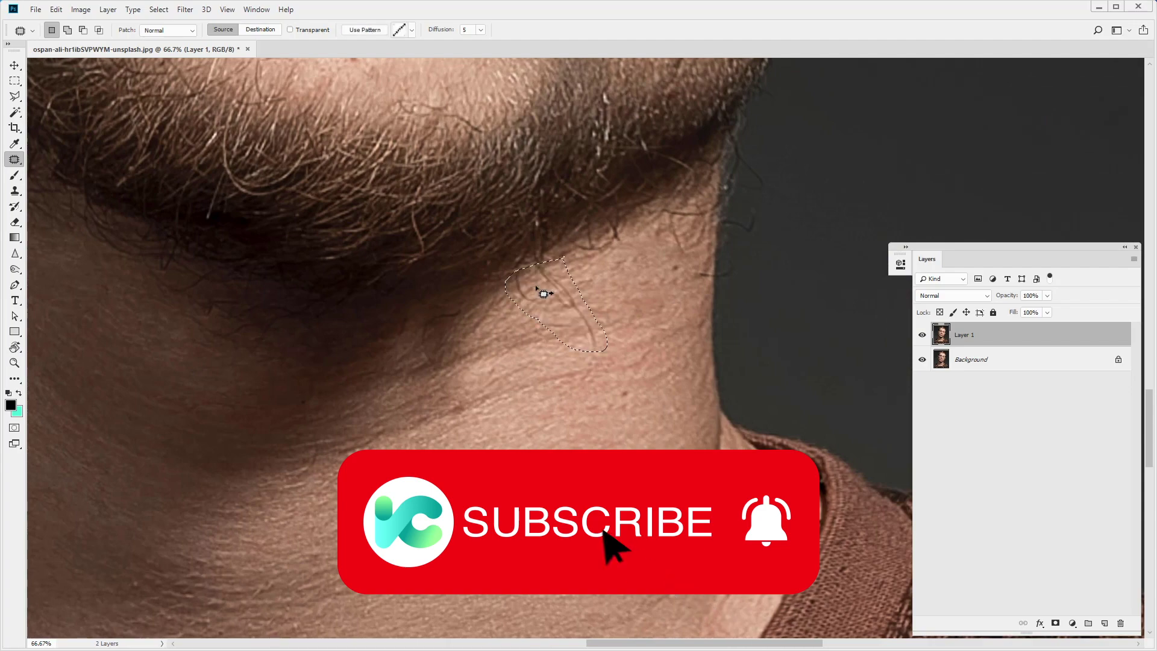
pyautogui.moveTo(687, 197)
pyautogui.mouseDown()
pyautogui.moveTo(714, 204)
pyautogui.moveTo(681, 268)
pyautogui.mouseUp()
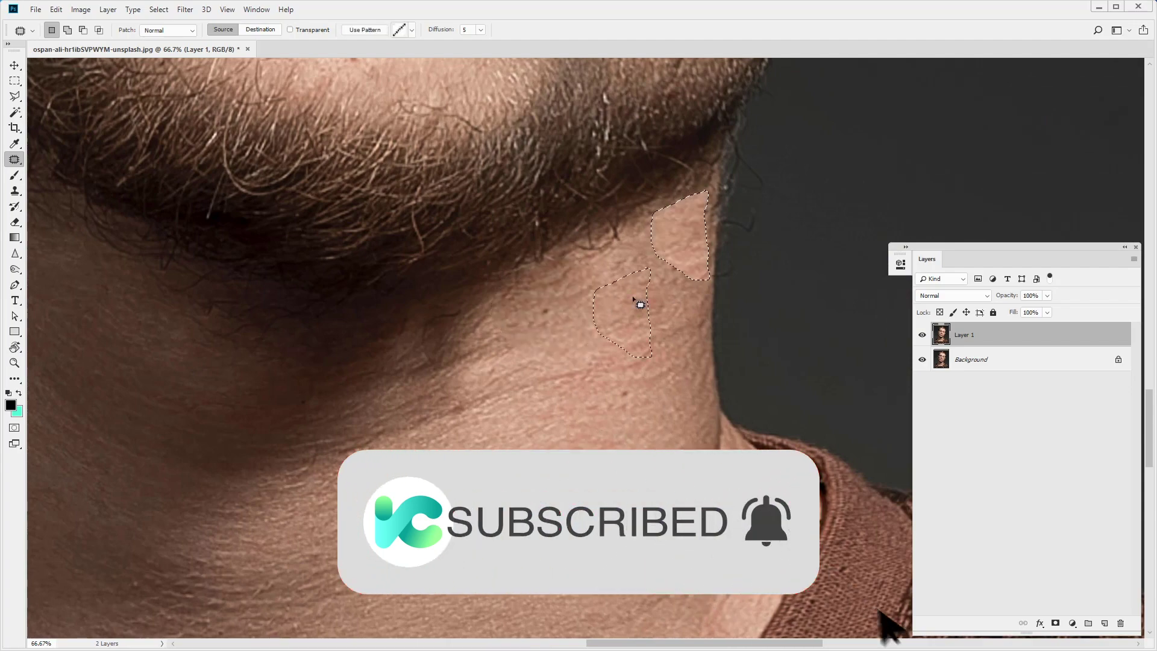
pyautogui.moveTo(471, 304); pyautogui.dragTo(448, 371)
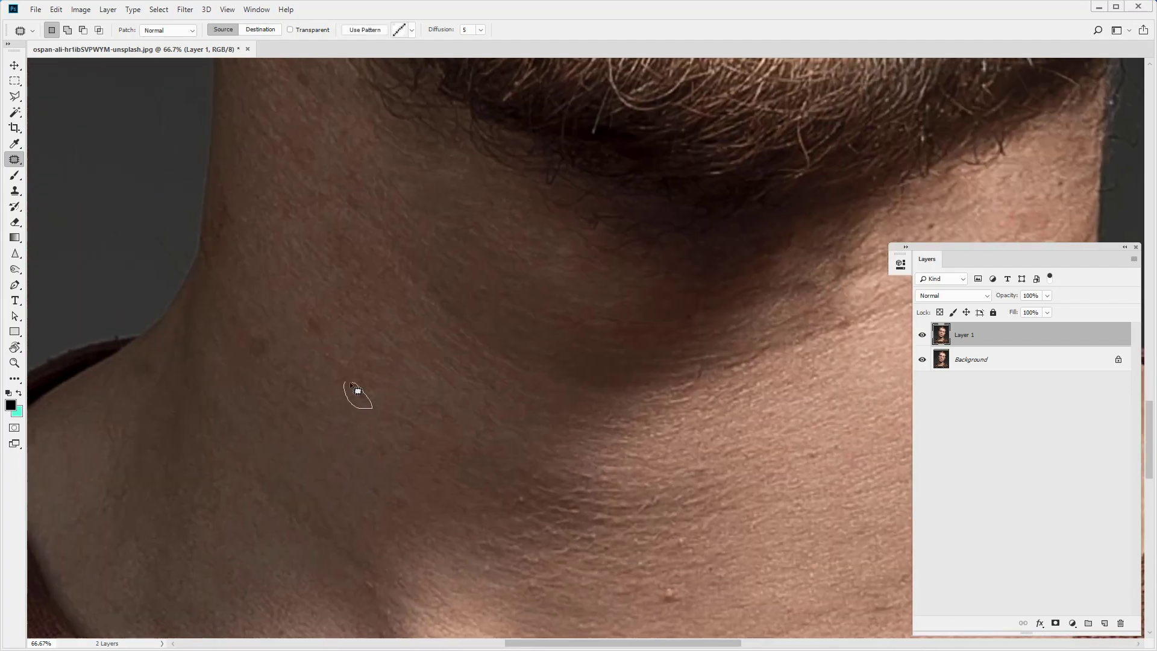
pyautogui.moveTo(707, 339); pyautogui.dragTo(713, 368)
# Zoom between 100% and the full face to inspect the patched skin.
pyautogui.scroll(5, 477, 446)
pyautogui.scroll(5, 482, 422)
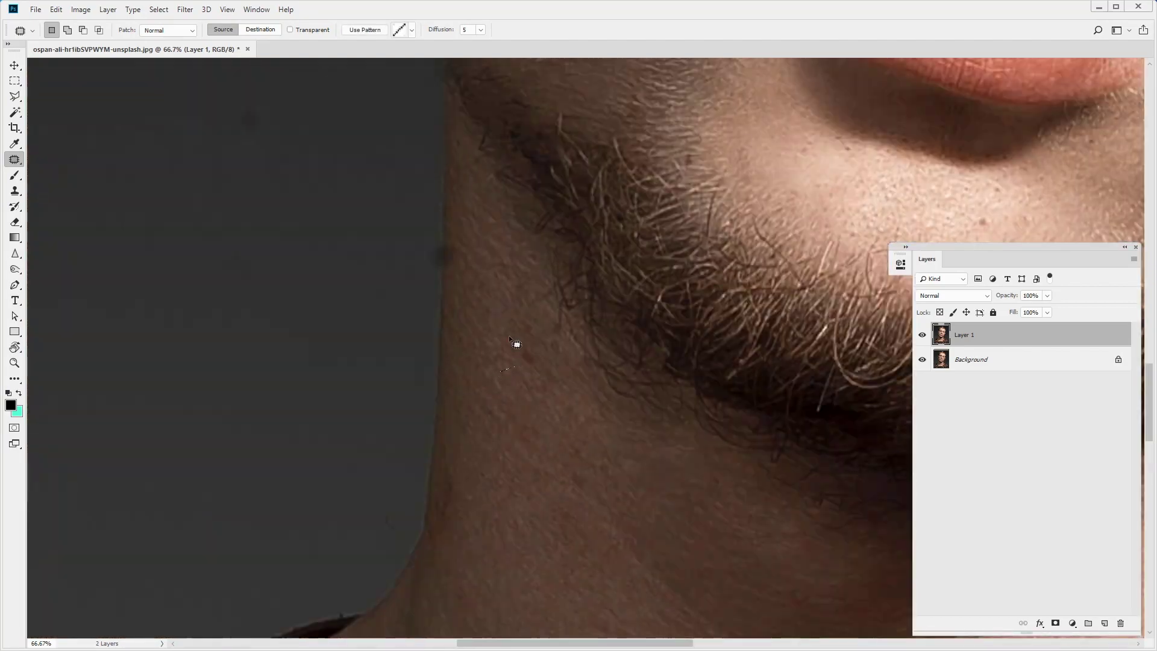
pyautogui.scroll(5, 517, 343)
pyautogui.scroll(5, 496, 375)
pyautogui.press('z')
pyautogui.hotkey('ctrl', '-')
pyautogui.hotkey('ctrl', '-')
pyautogui.hotkey('ctrl', '-')
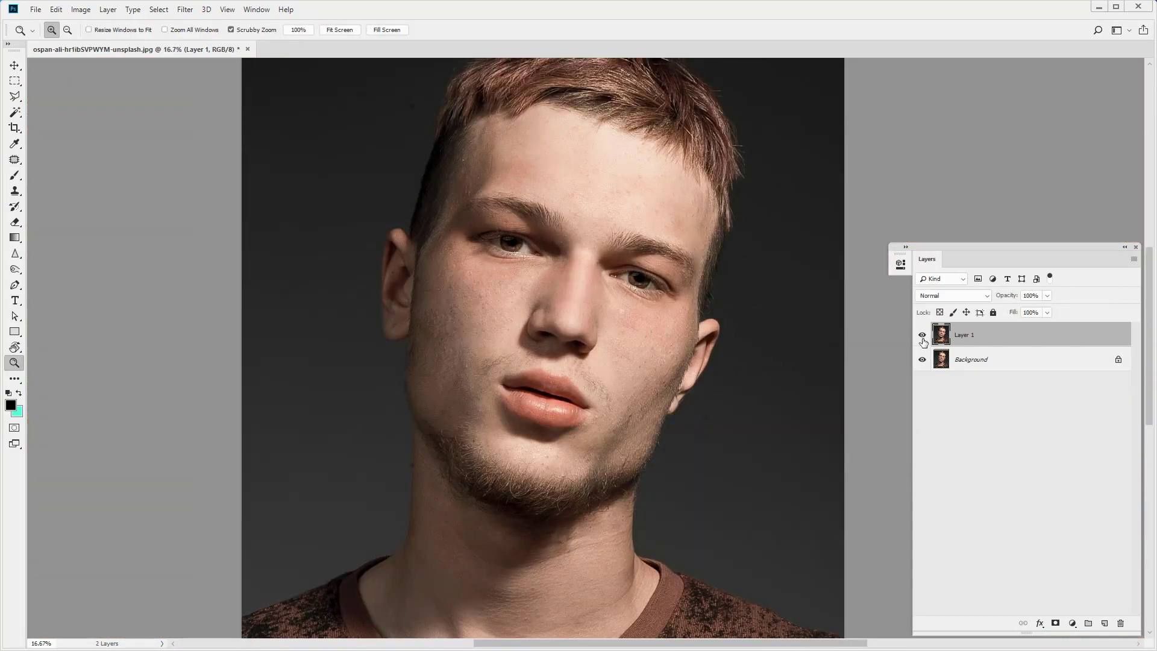
pyautogui.hotkey('ctrl', '1')
pyautogui.press('j')
pyautogui.scroll(-5, 640, 184)
pyautogui.scroll(-5, 652, 324)
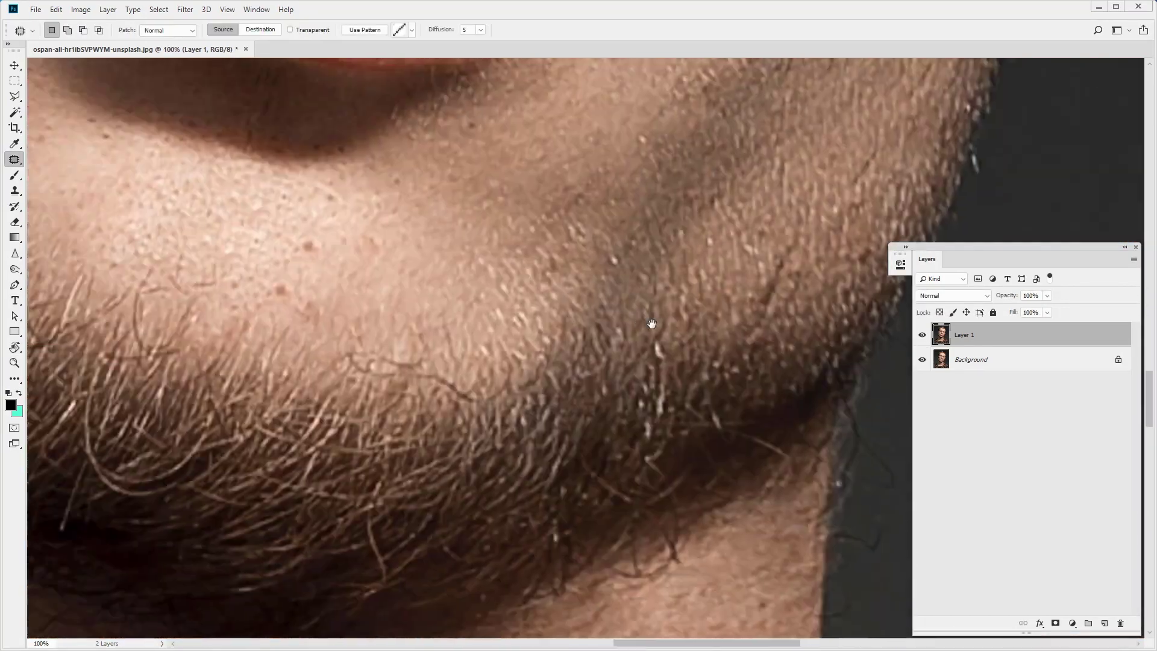
pyautogui.scroll(5, 652, 324)
pyautogui.press('z')
pyautogui.hotkey('ctrl', '0')
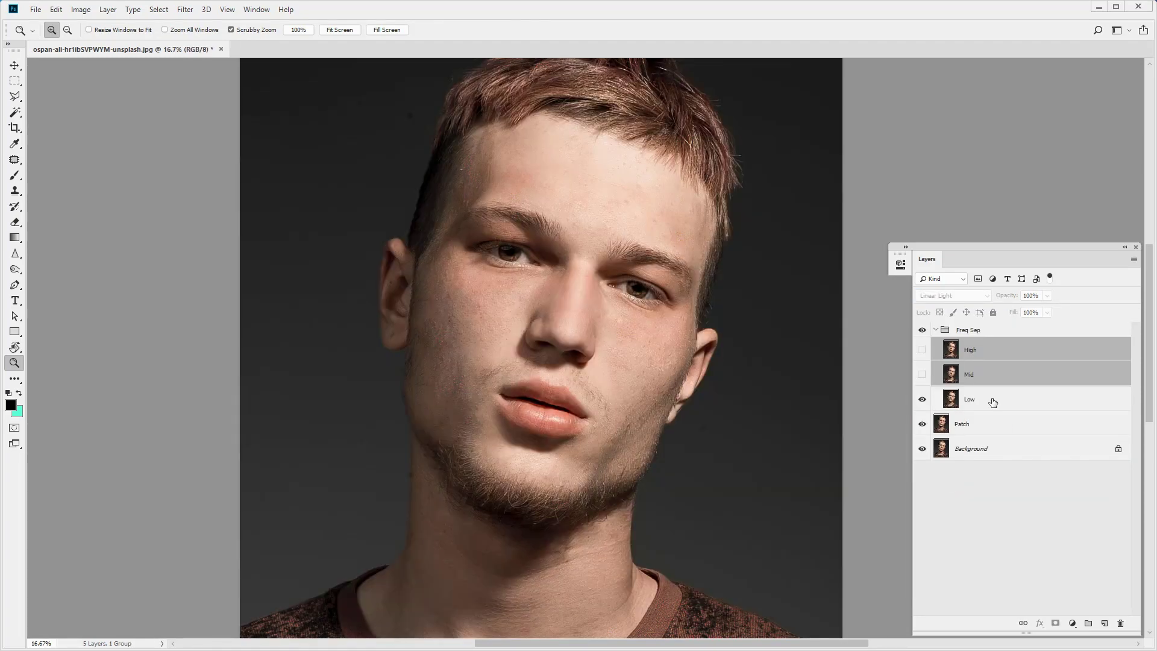
# Apply a 15 px Gaussian Blur to the Low layer.
pyautogui.click(994, 402)
pyautogui.click(185, 9)
pyautogui.click(362, 208)
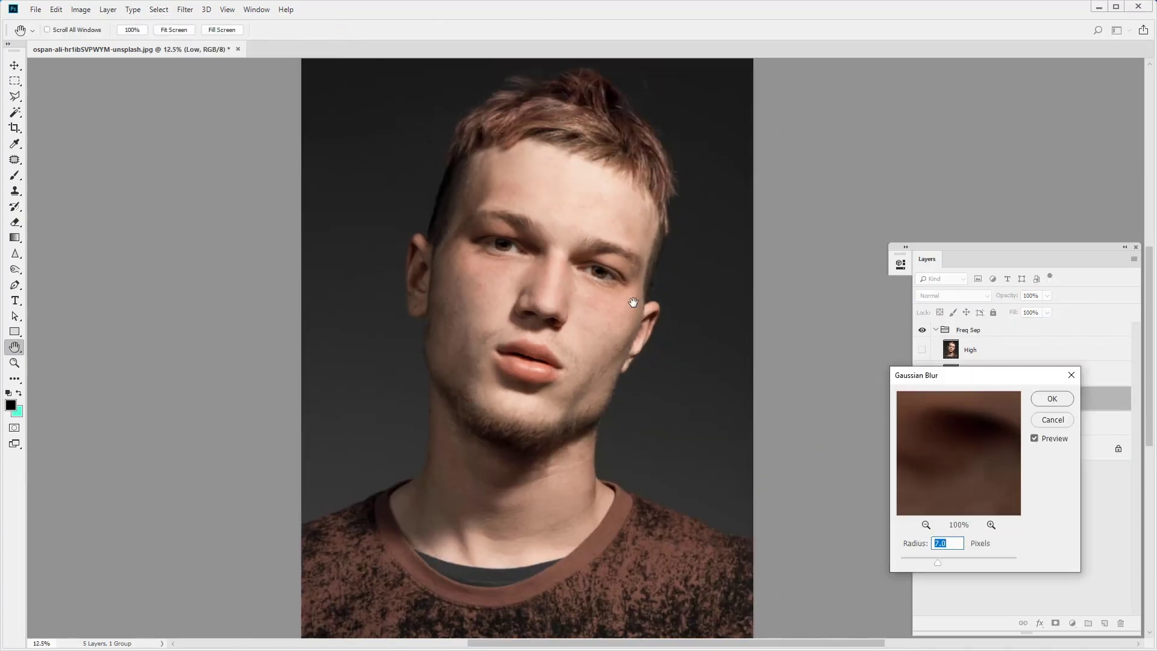
pyautogui.write('15')
pyautogui.press('Return')
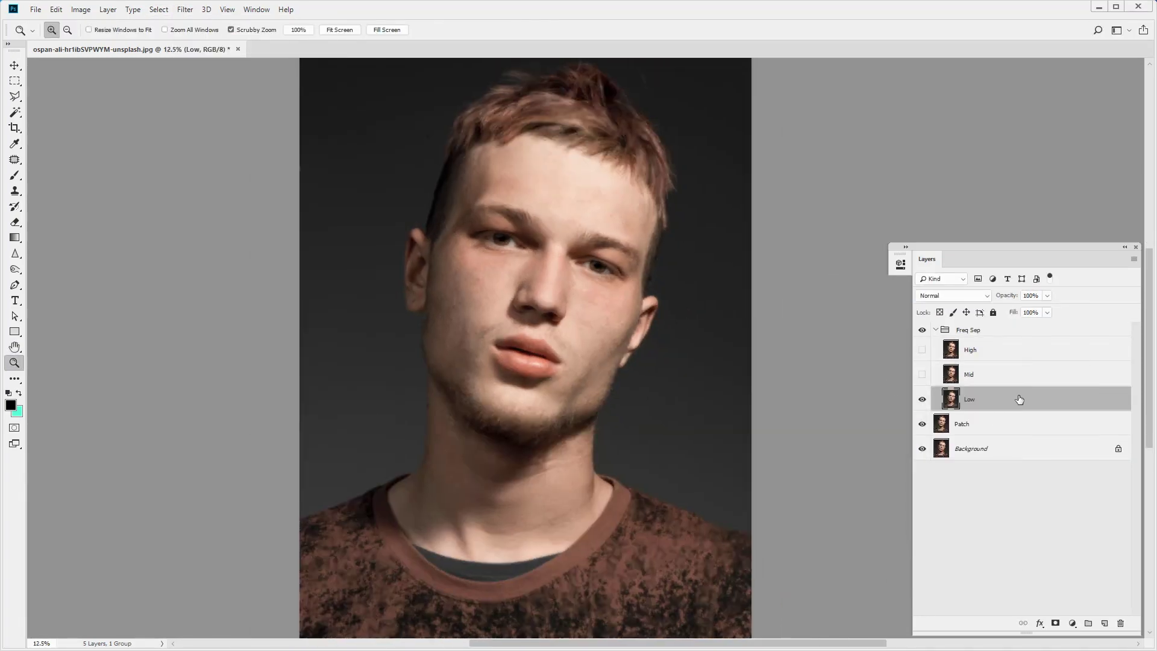
# Show the High layer and apply a High Pass filter to it.
pyautogui.click(997, 349)
pyautogui.click(923, 350)
pyautogui.click(185, 9)
pyautogui.click(373, 245)
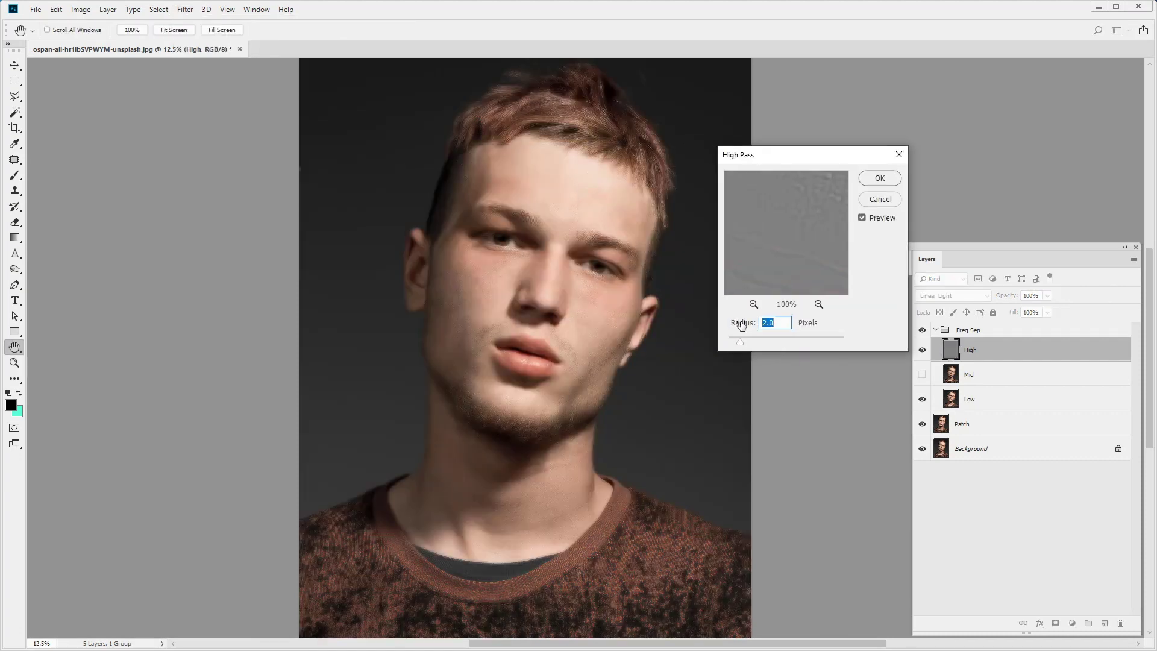
pyautogui.click(879, 178)
# Show the Mid layer, blur it, then apply a High Pass filter.
pyautogui.click(997, 375)
pyautogui.click(922, 374)
pyautogui.click(185, 9)
pyautogui.click(373, 191)
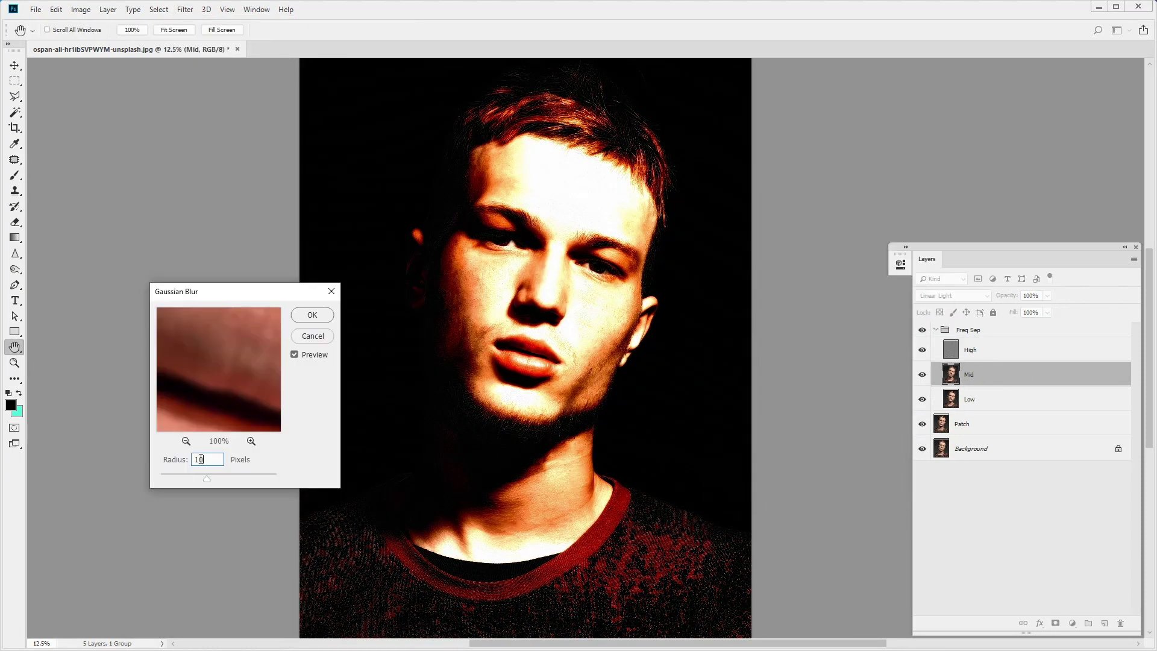
pyautogui.click(313, 314)
pyautogui.click(185, 9)
pyautogui.click(371, 263)
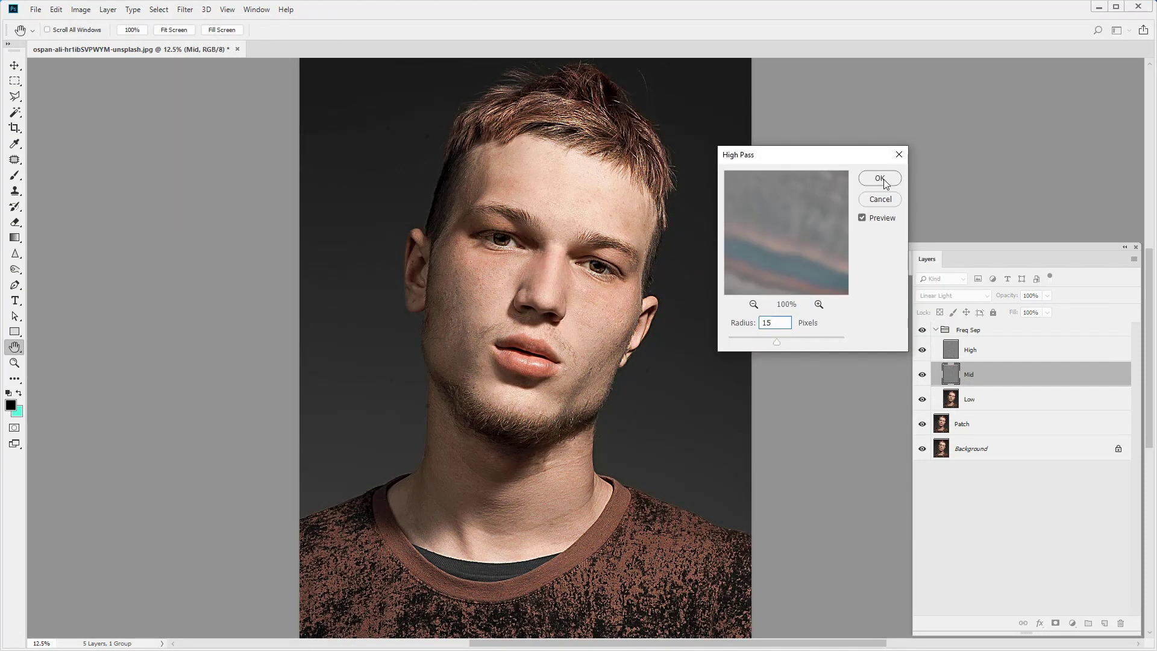
pyautogui.click(880, 178)
# Add a Brightness/Contrast adjustment at -50 contrast above Mid and copy it above High.
pyautogui.click(1072, 624)
pyautogui.click(1091, 442)
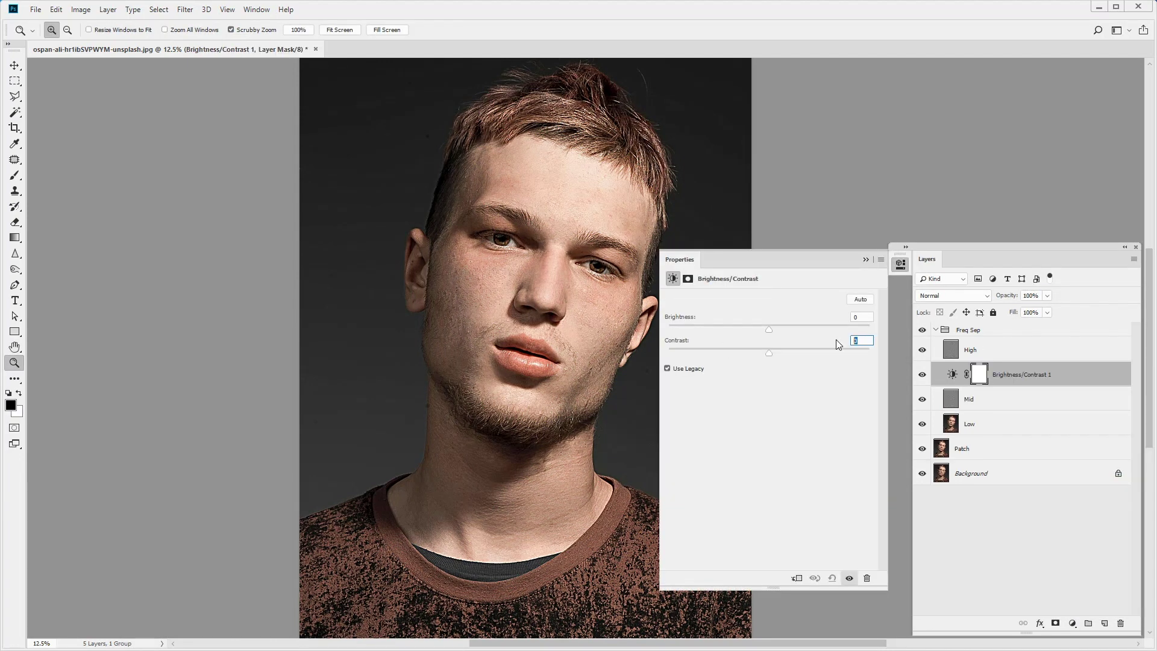
pyautogui.write('-50')
pyautogui.moveTo(944, 388); pyautogui.dragTo(940, 337)
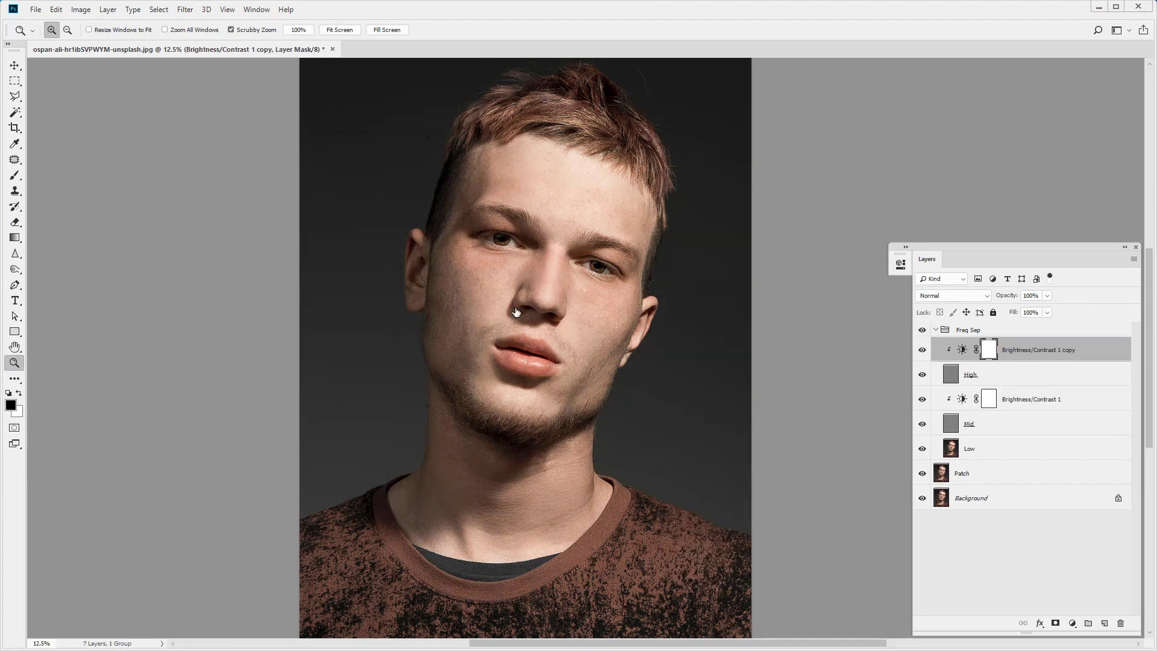
pyautogui.press('b')
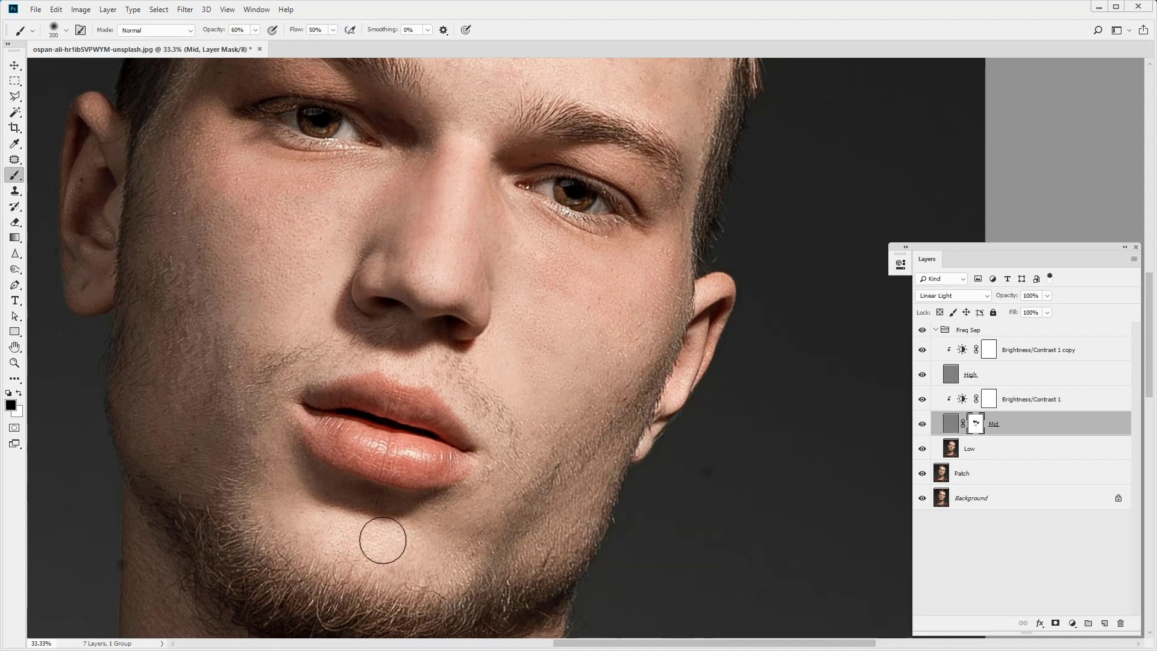
# Enlarge the brush and set the view to 25% for mask painting.
pyautogui.scroll(-3, 325, 308)
pyautogui.scroll(6, 678, 265)
pyautogui.press(']')
pyautogui.press(']')
pyautogui.press(']')
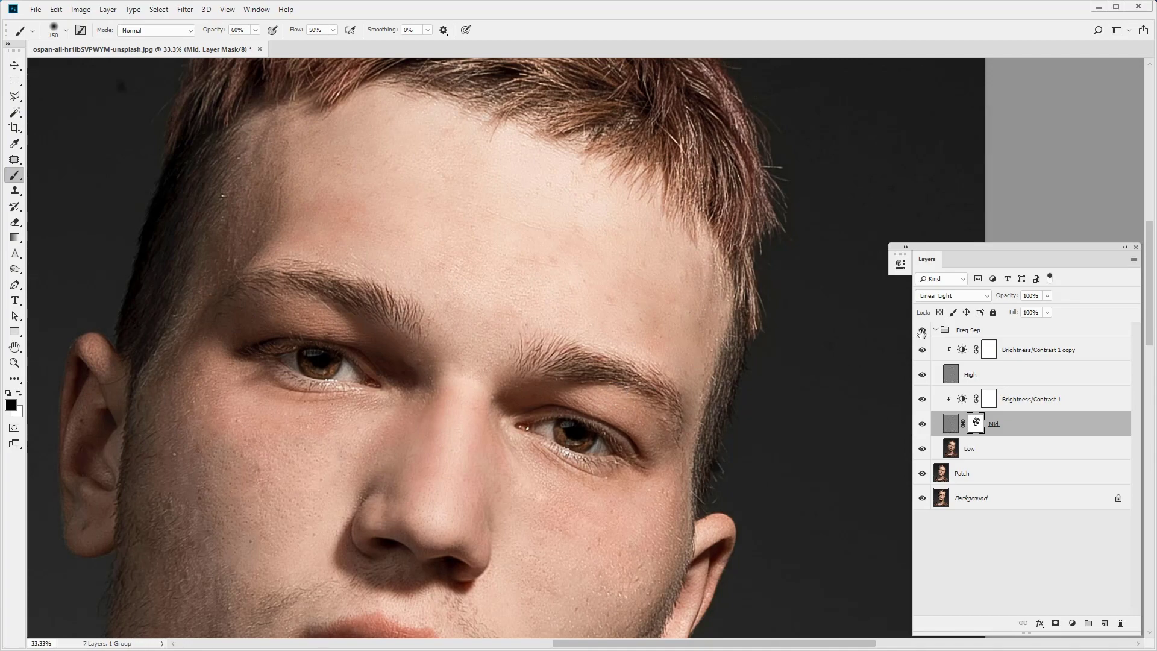
pyautogui.press('z')
pyautogui.hotkey('ctrl', '0')
pyautogui.hotkey('ctrl', '+')
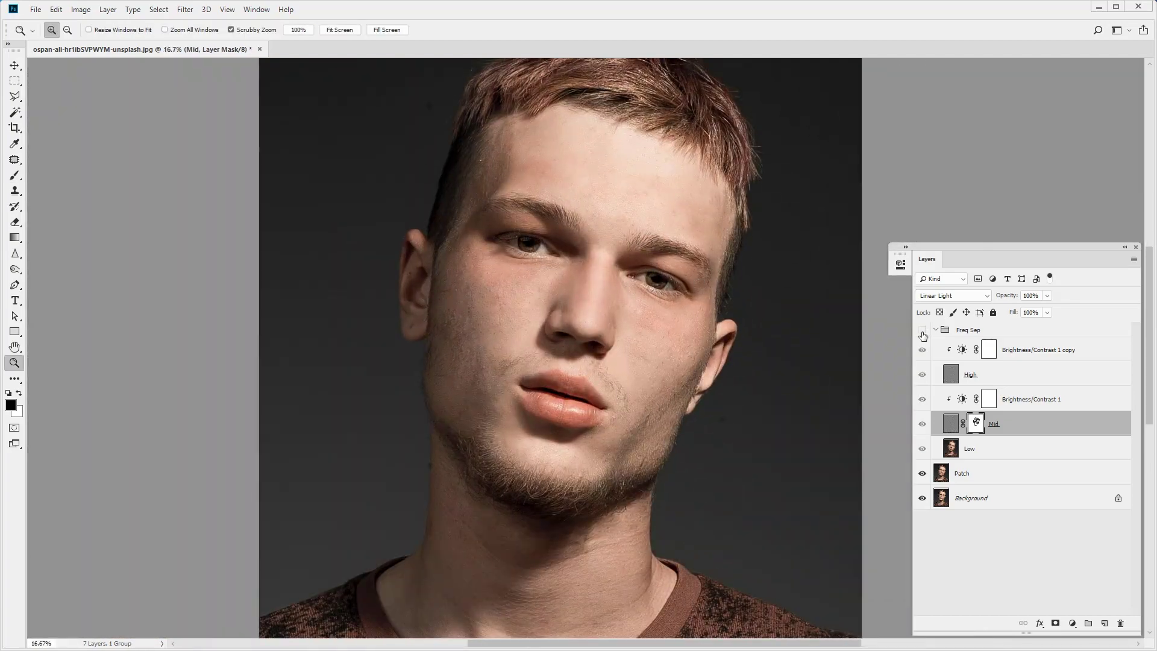
pyautogui.hotkey('ctrl', '+')
# Paint the Mid layer's mask with a resized soft brush.
pyautogui.click(975, 442)
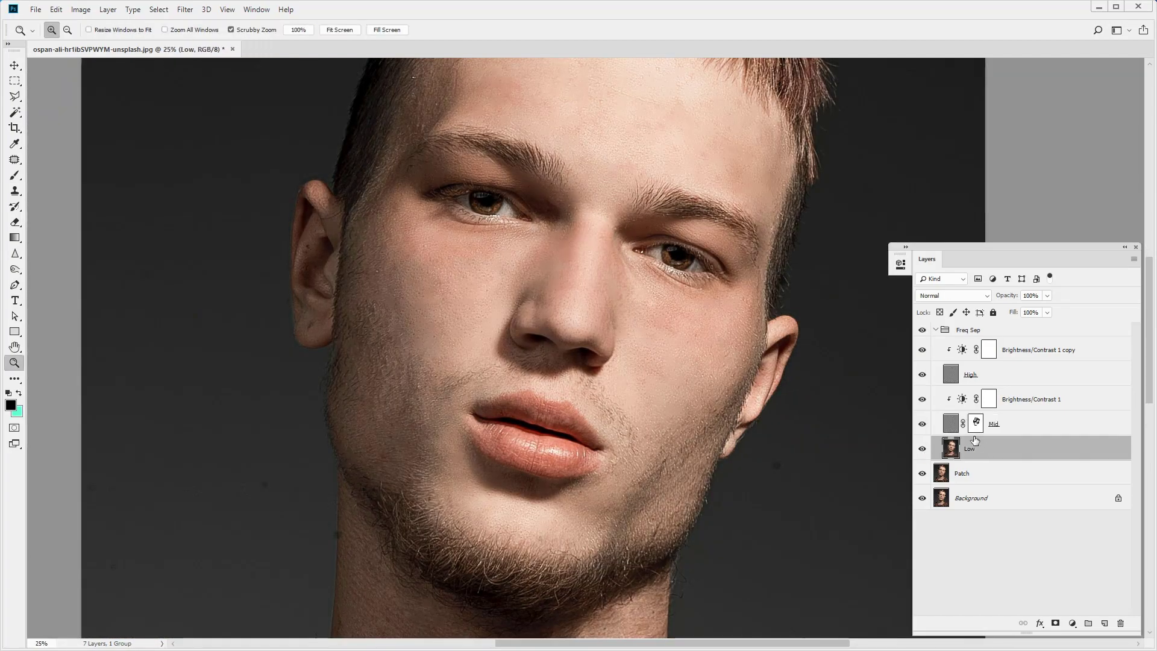
pyautogui.click(978, 423)
pyautogui.press('b')
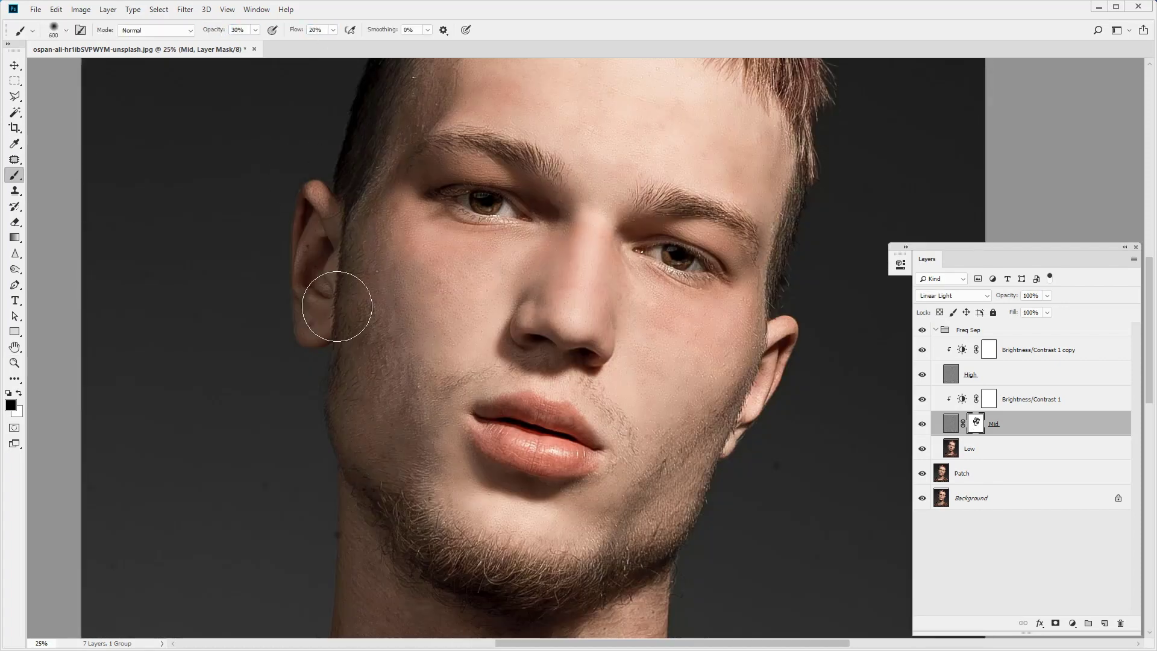
pyautogui.press('[')
pyautogui.press('[')
pyautogui.press('[')
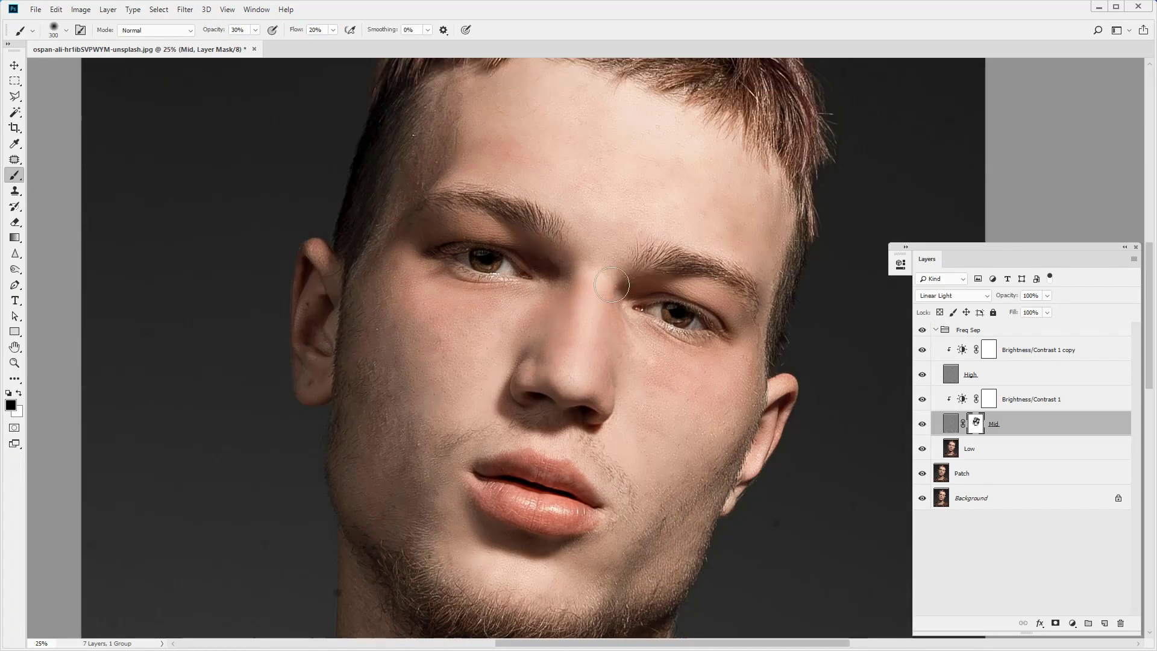
pyautogui.scroll(-3, 616, 464)
pyautogui.scroll(-3, 389, 377)
pyautogui.press(']')
pyautogui.press(']')
pyautogui.press(']')
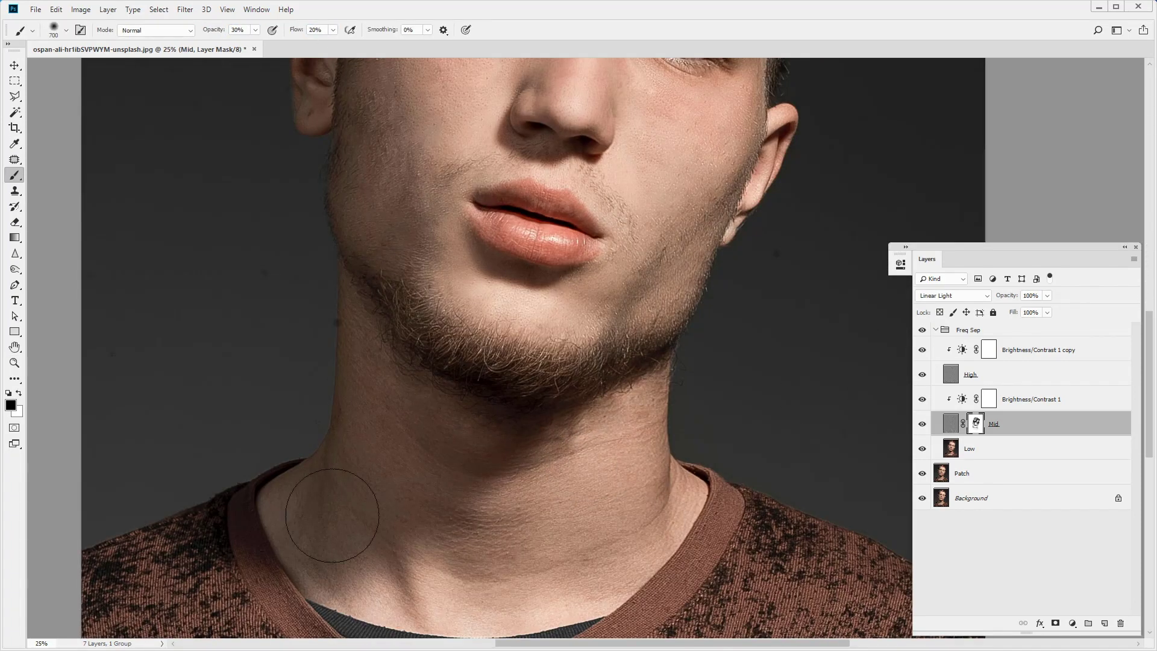
# Add a layer mask to the Low layer and paint it on the face.
pyautogui.press('z')
pyautogui.hotkey('ctrl', '0')
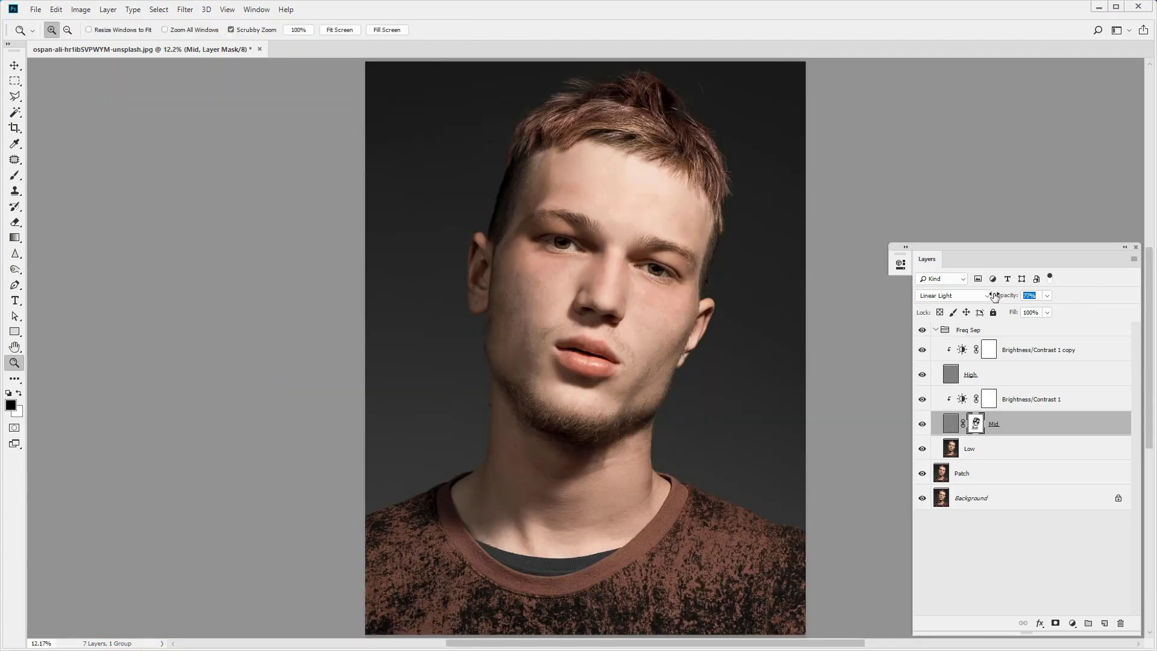
pyautogui.click(690, 259)
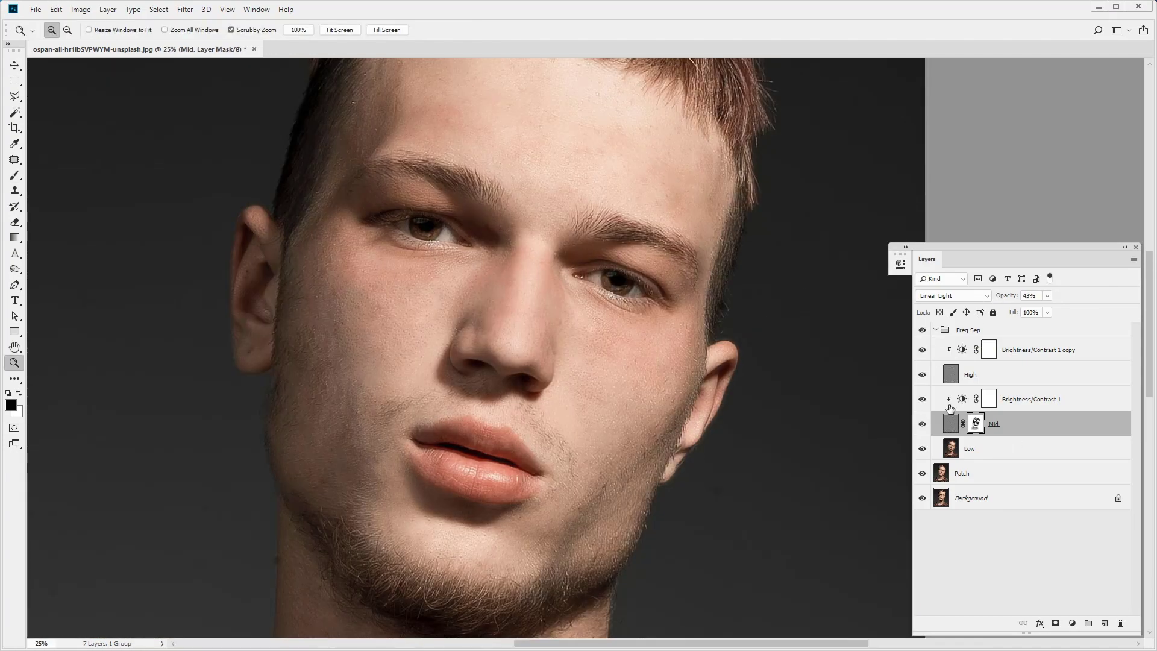
pyautogui.click(995, 449)
pyautogui.click(1055, 623)
pyautogui.press('b')
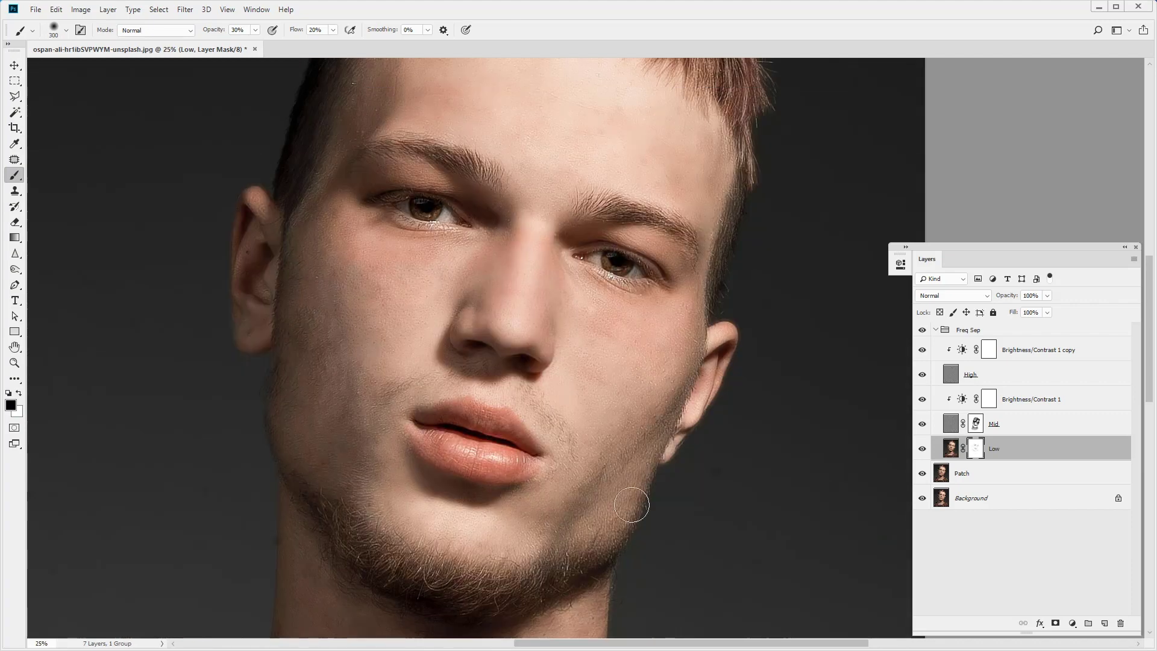
# Hide the Freq Sep group and disable the Low mask to compare before and after.
pyautogui.press('z')
pyautogui.rightClick(161, 356)
pyautogui.click(181, 363)
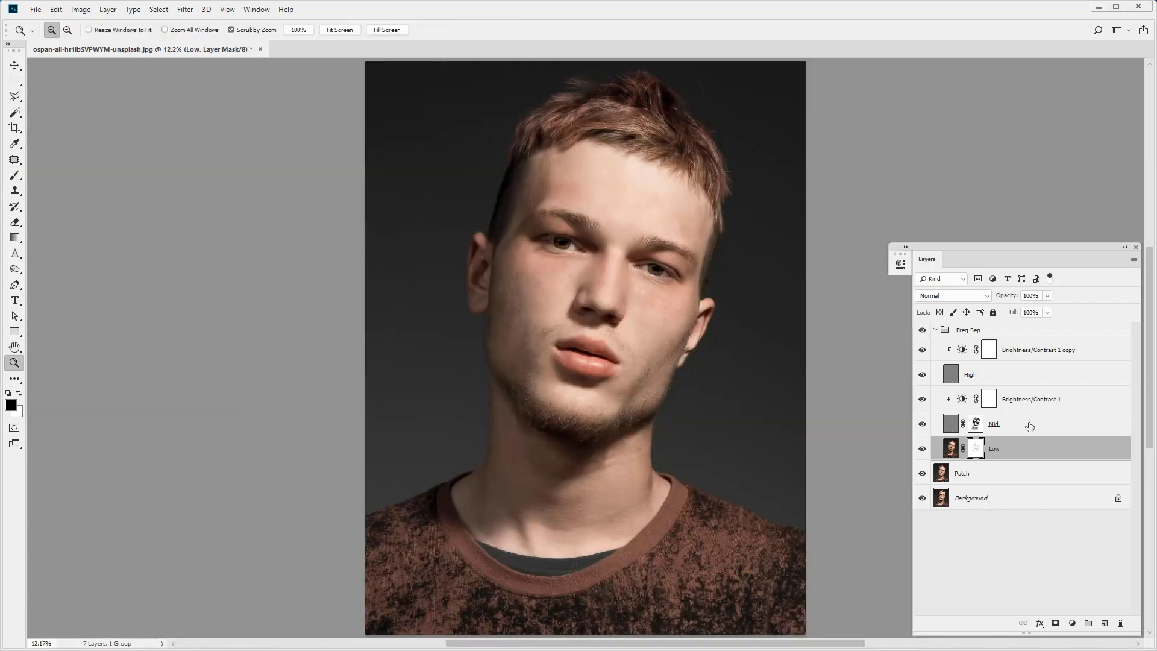
pyautogui.hotkey('alt', ']')
pyautogui.hotkey('ctrl', '+')
pyautogui.click(922, 330)
pyautogui.keyDown('shift'); pyautogui.click(976, 448); pyautogui.keyUp('shift')
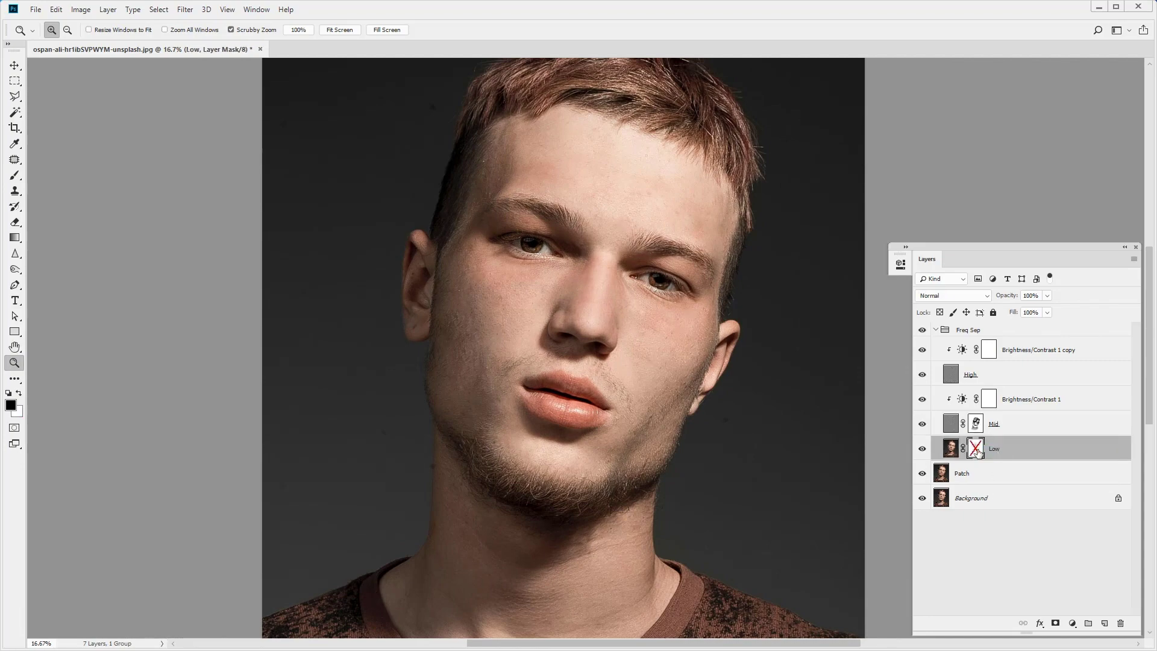
pyautogui.scroll(-2, 775, 401)
# Stamp visible layers into a new Layer 1 and pen-trace the jaw and hair outline.
pyautogui.hotkey('ctrl', 'shift', 'alt', 'e')
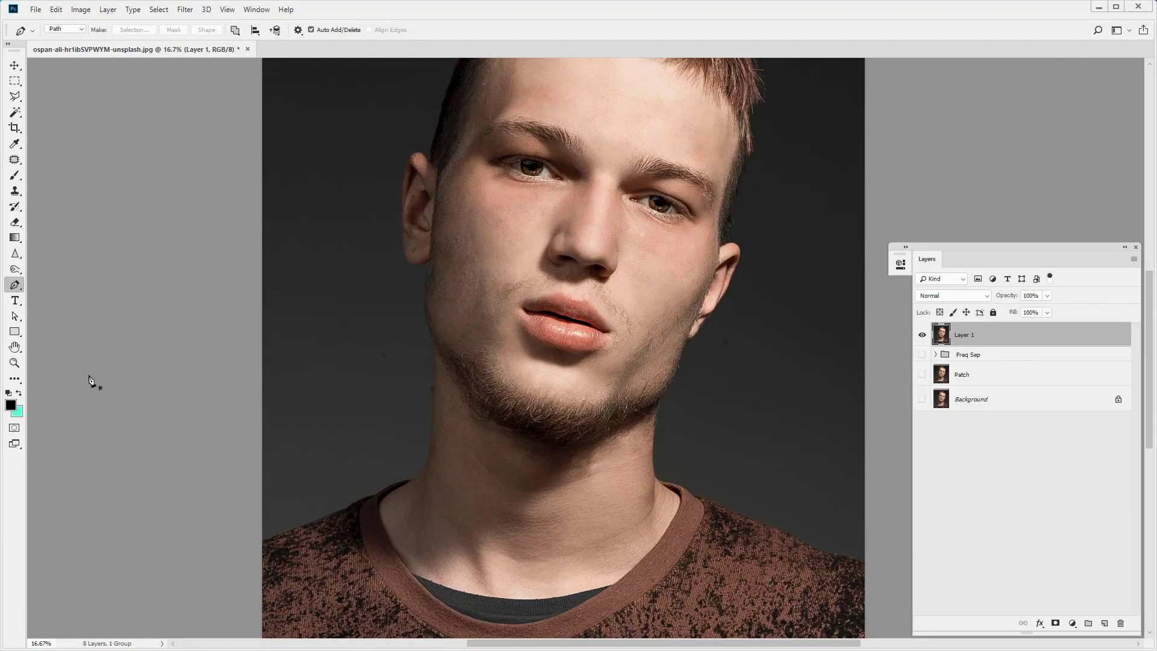
pyautogui.press('p')
pyautogui.hotkey('ctrl', '+')
pyautogui.hotkey('ctrl', '+')
pyautogui.moveTo(598, 148); pyautogui.dragTo(538, 533)
pyautogui.click(534, 459)
pyautogui.click(545, 386)
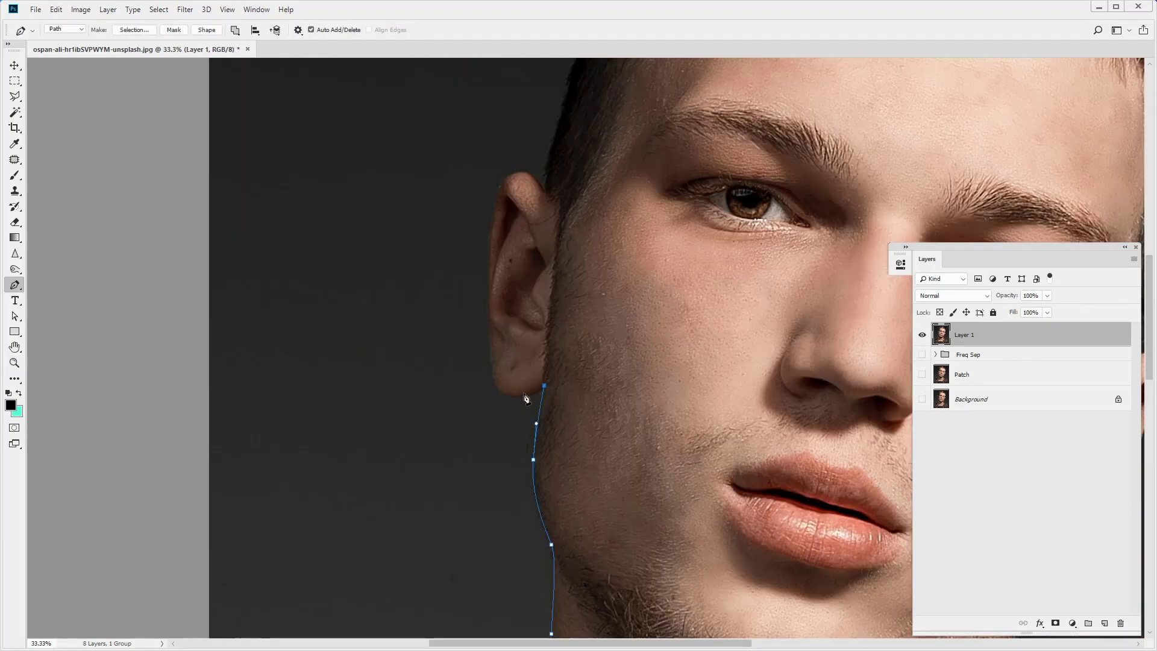
pyautogui.moveTo(555, 162); pyautogui.dragTo(555, 421)
pyautogui.moveTo(724, 361); pyautogui.dragTo(253, 362)
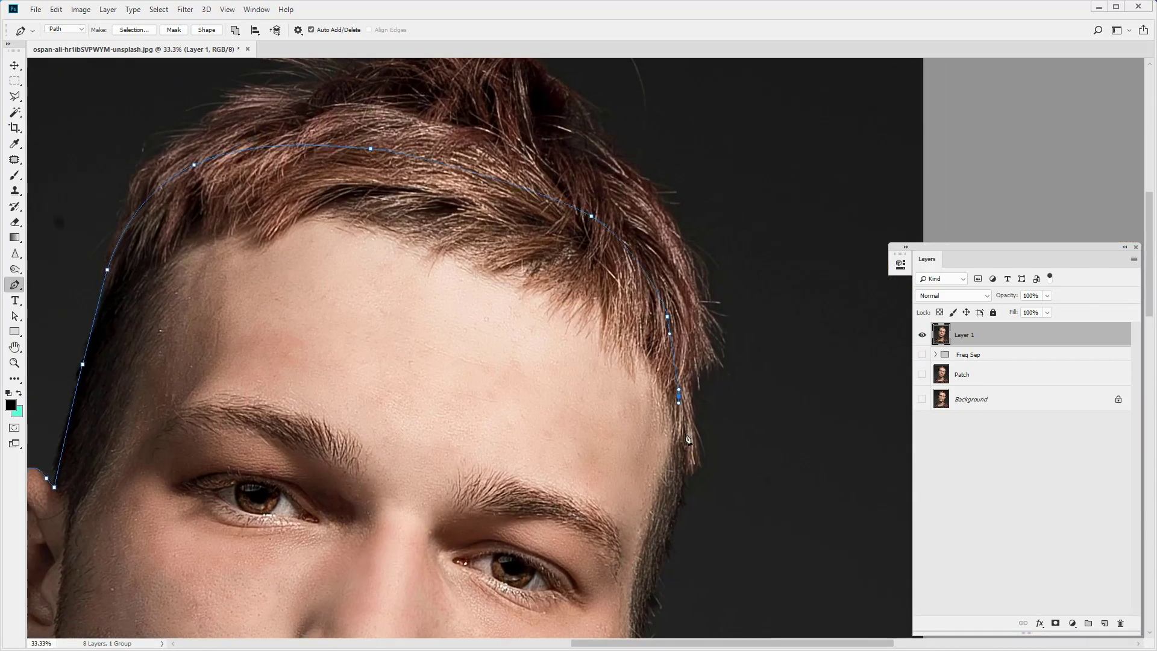
pyautogui.click(677, 398)
pyautogui.click(659, 476)
# Finish the path down the jaw, neck and shoulder and turn it into a mask.
pyautogui.moveTo(659, 544); pyautogui.dragTo(668, 390)
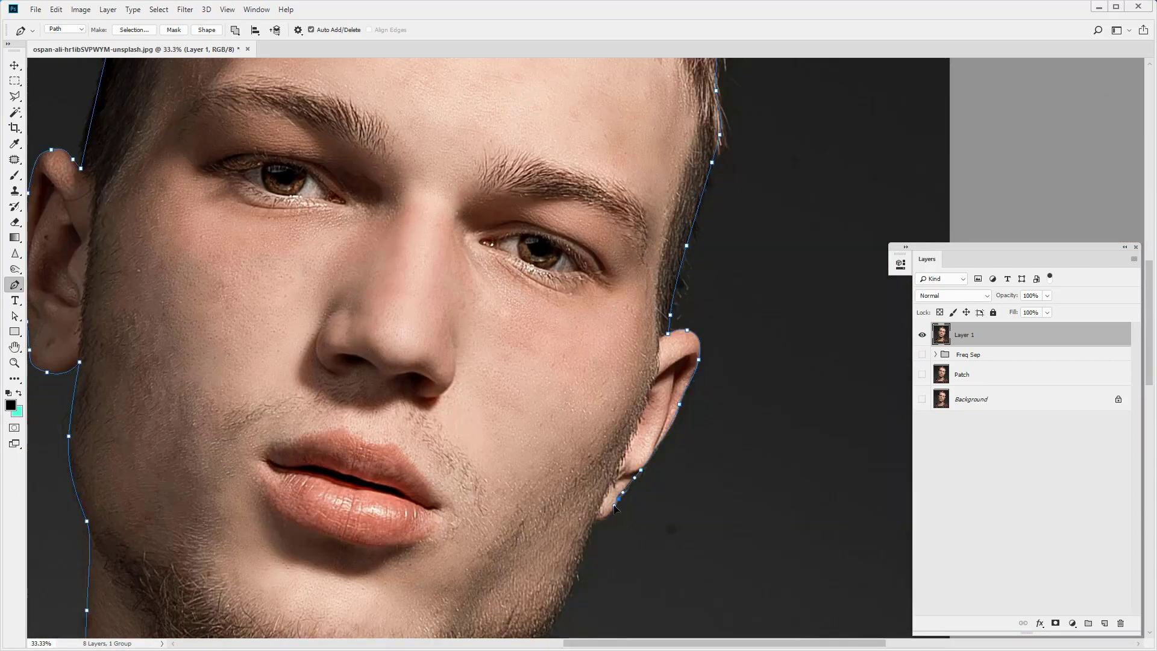
pyautogui.click(595, 524)
pyautogui.moveTo(596, 524); pyautogui.dragTo(630, 364)
pyautogui.click(602, 436)
pyautogui.click(579, 481)
pyautogui.moveTo(576, 491); pyautogui.dragTo(578, 356)
pyautogui.click(563, 456)
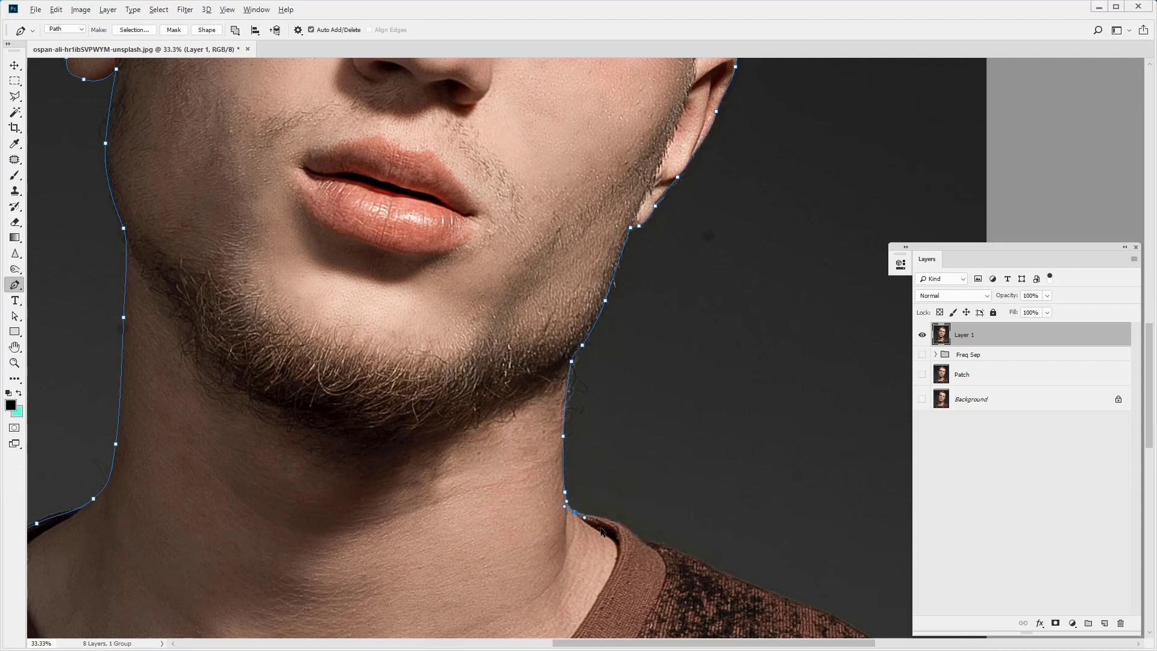
pyautogui.click(645, 547)
pyautogui.moveTo(648, 549); pyautogui.dragTo(399, 313)
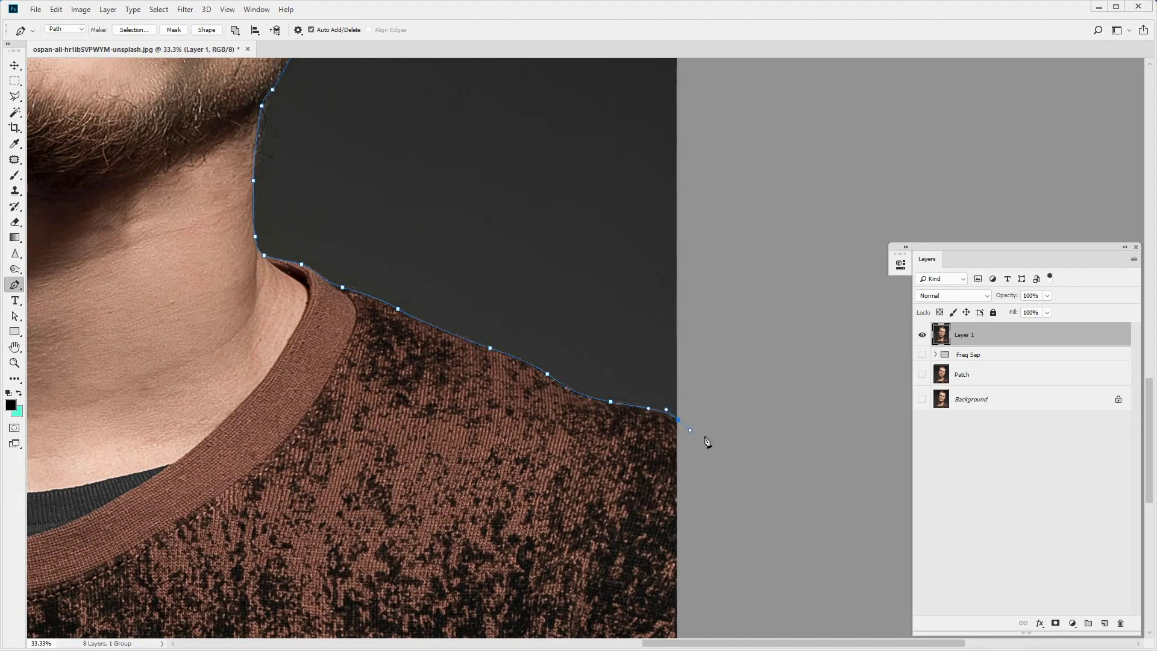
pyautogui.hotkey('ctrl', '0')
pyautogui.hotkey('ctrl', 'Return')
# Increase the canvas height in pixels through Canvas Size.
pyautogui.click(1056, 623)
pyautogui.click(81, 9)
pyautogui.click(99, 111)
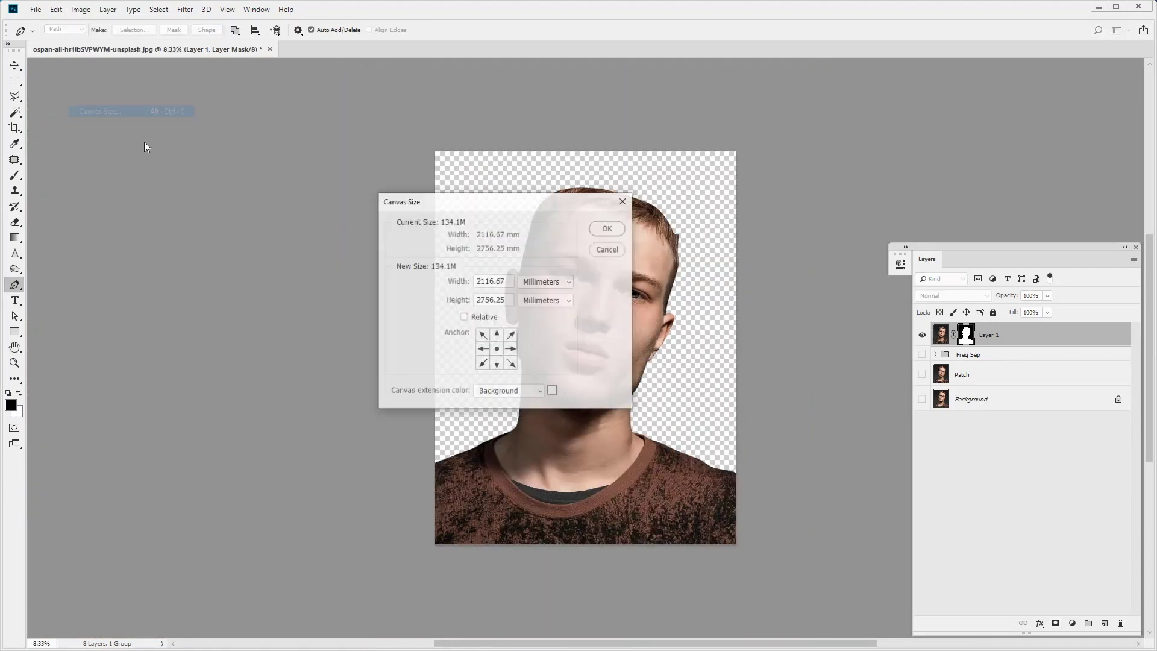
pyautogui.click(446, 300)
pyautogui.click(612, 229)
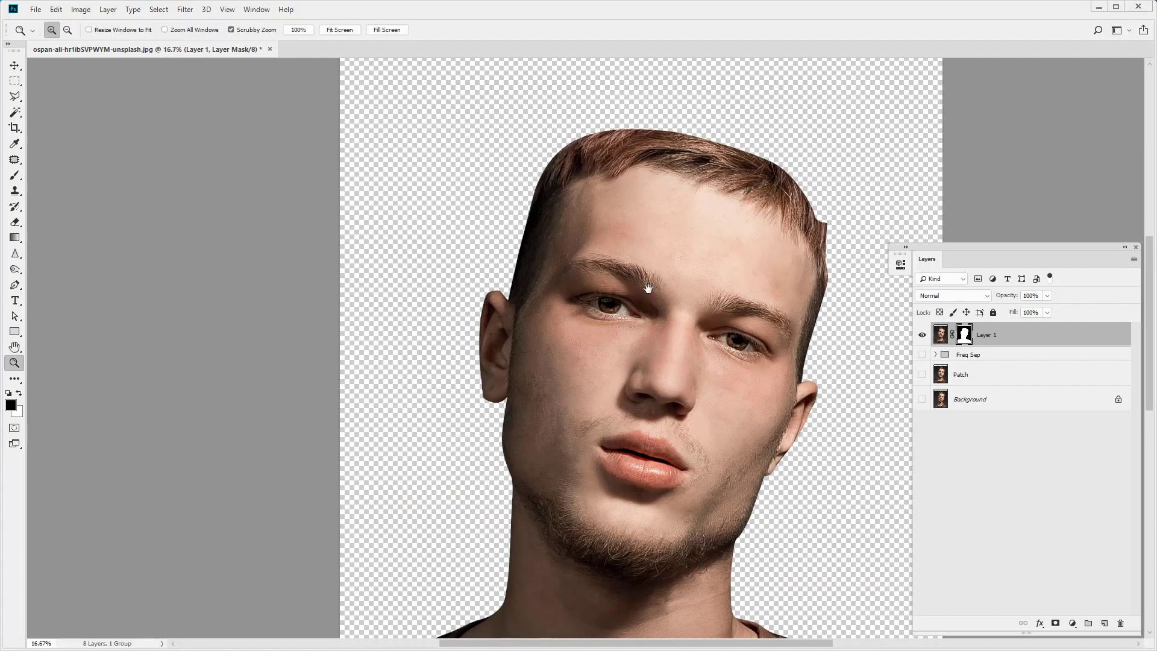
pyautogui.hotkey('ctrl', '0')
# Place the man-leaning-on-white-wall-1384219 photo as an embedded image.
pyautogui.click(36, 9)
pyautogui.click(67, 259)
pyautogui.doubleClick(181, 113)
pyautogui.press('Escape')
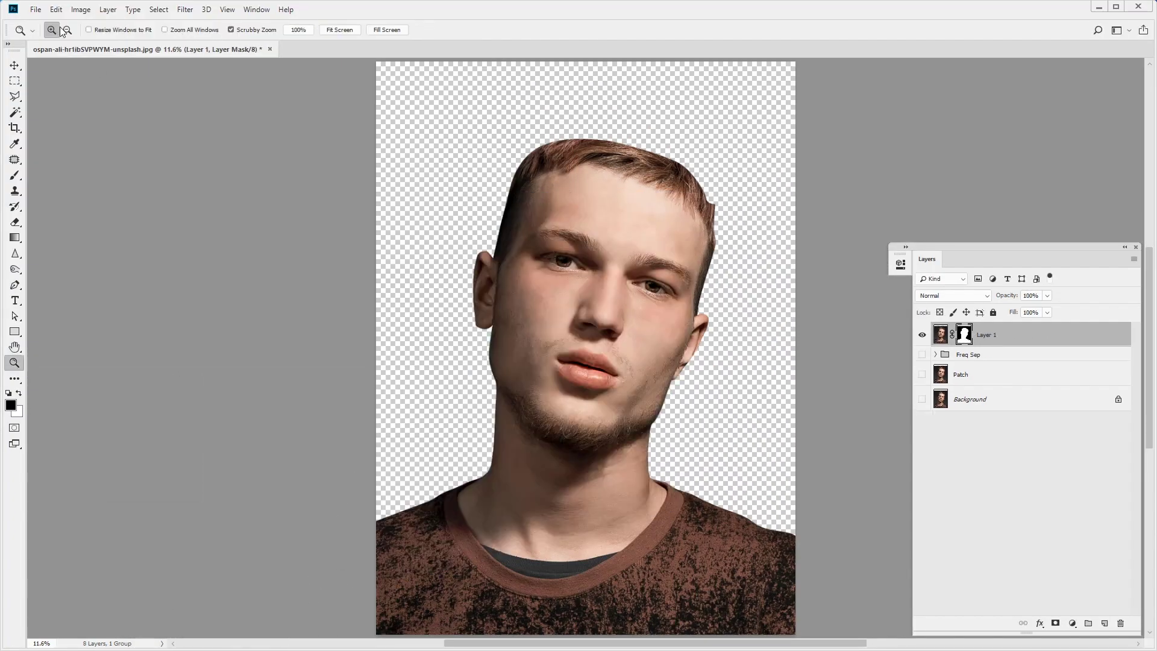
pyautogui.click(36, 9)
pyautogui.click(67, 241)
# Scale the placed photo over the canvas and lower its opacity to 50%.
pyautogui.moveTo(387, 593)
pyautogui.mouseDown()
pyautogui.moveTo(694, 238)
pyautogui.moveTo(806, 349)
pyautogui.mouseUp()
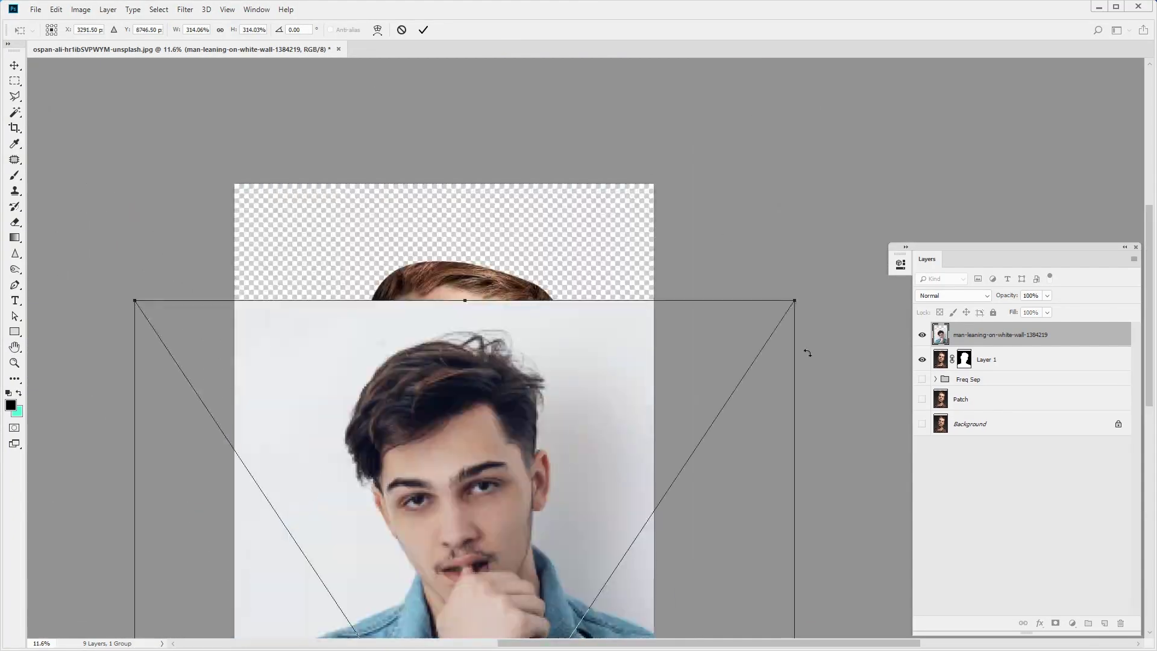
pyautogui.press('Return')
pyautogui.hotkey('ctrl', 'alt', 'i')
pyautogui.press('Escape')
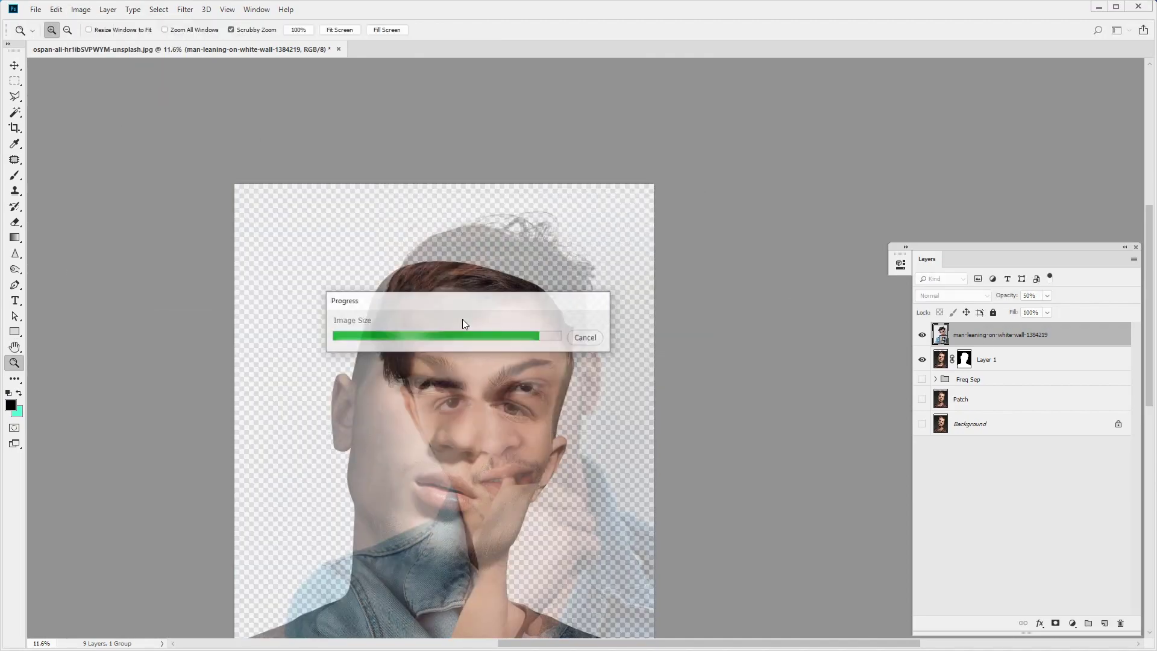
# Free Transform the photo so the second man's face lines up with the first.
pyautogui.hotkey('ctrl', 't')
pyautogui.moveTo(189, 186)
pyautogui.mouseDown()
pyautogui.moveTo(281, 268)
pyautogui.moveTo(627, 258)
pyautogui.mouseUp()
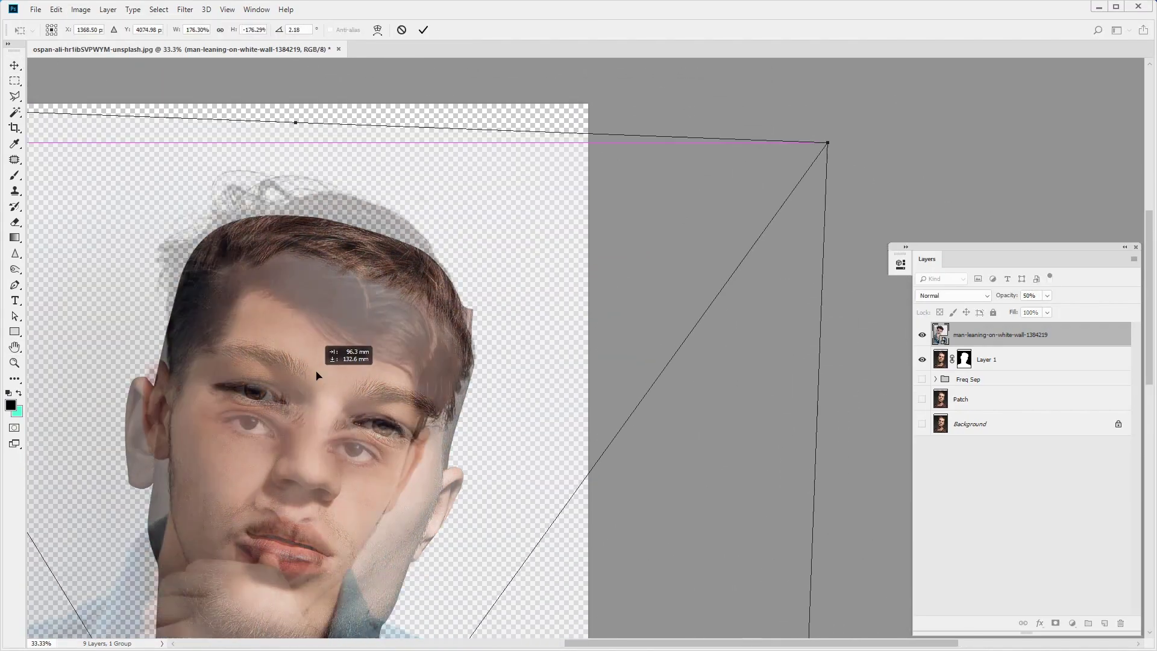
pyautogui.click(191, 30)
pyautogui.write('195')
pyautogui.moveTo(253, 302); pyautogui.dragTo(252, 319)
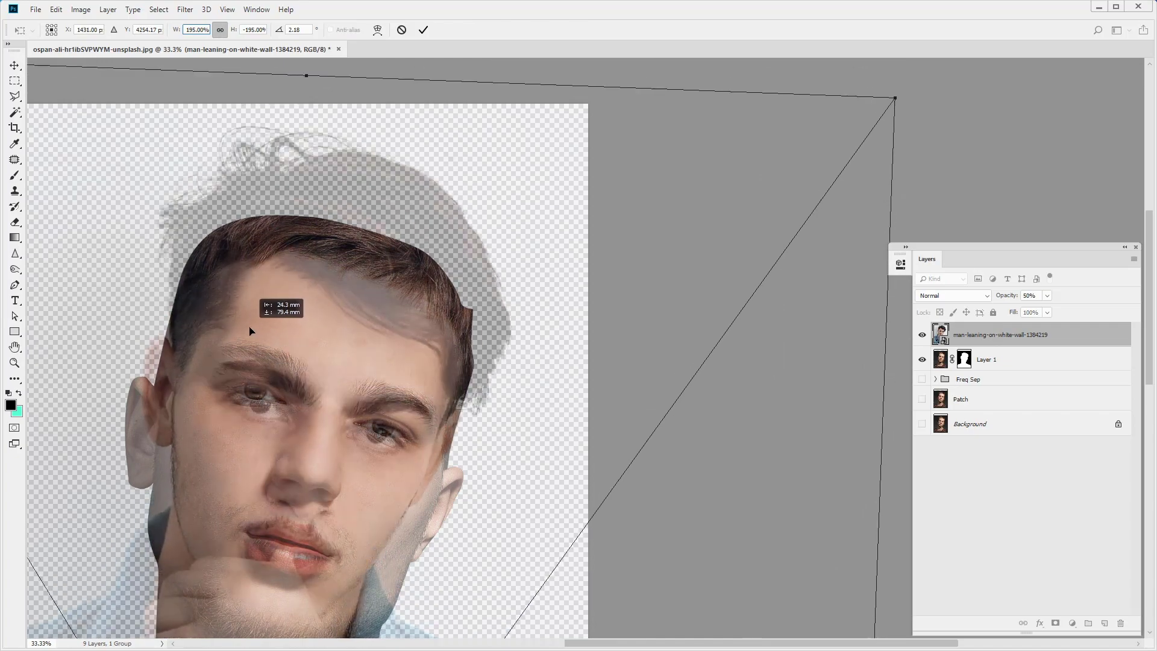
pyautogui.press('Return')
pyautogui.click(15, 284)
pyautogui.click(257, 9)
# Dock the Channels panel and duplicate the Red channel.
pyautogui.click(284, 292)
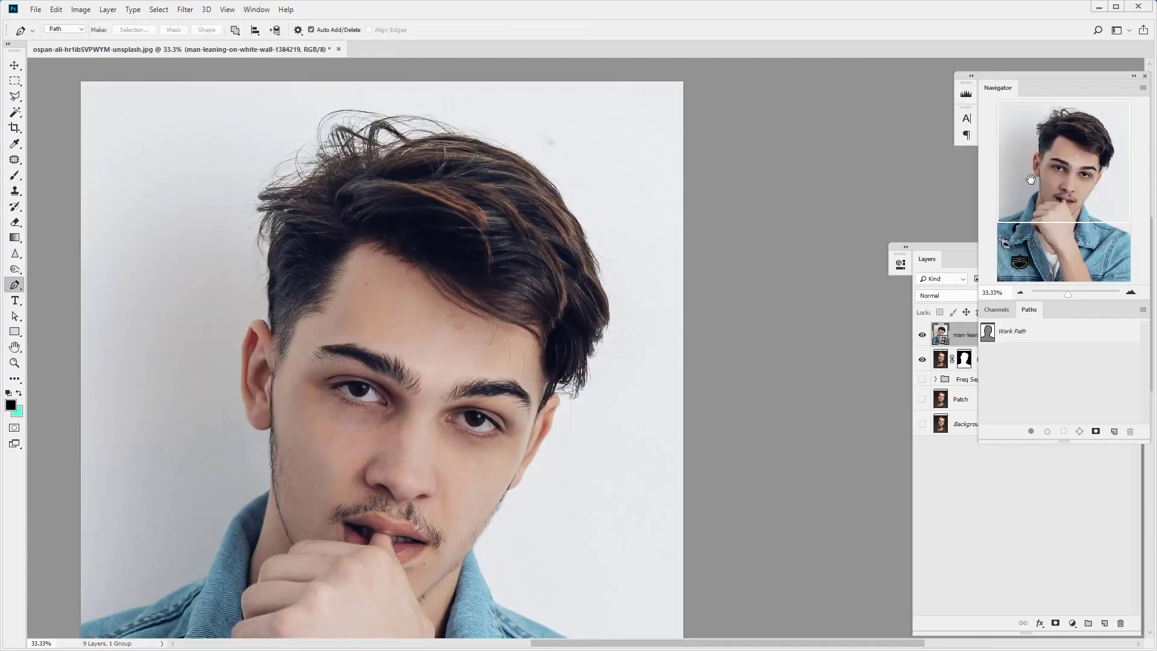
pyautogui.moveTo(994, 85); pyautogui.dragTo(746, 124)
pyautogui.click(760, 390)
pyautogui.moveTo(761, 390); pyautogui.dragTo(860, 542)
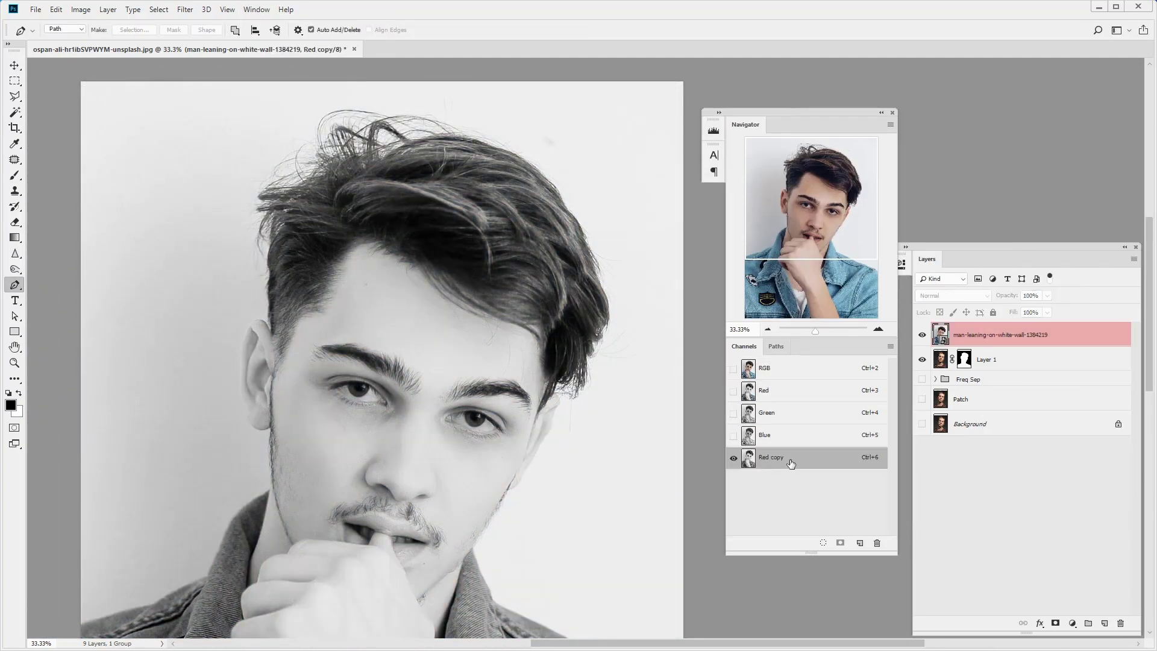
# Boost the Red copy's contrast with Levels and an S-shaped Curves.
pyautogui.hotkey('ctrl', 'l')
pyautogui.moveTo(683, 445); pyautogui.dragTo(716, 445)
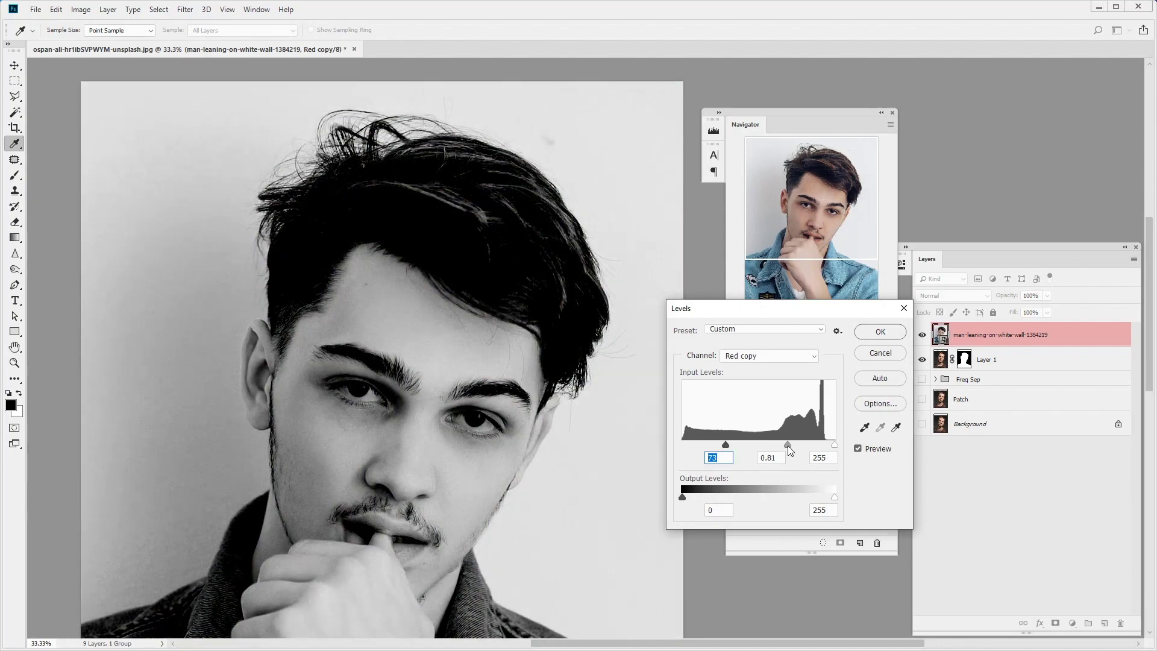
pyautogui.click(880, 331)
pyautogui.hotkey('ctrl', 'm')
pyautogui.moveTo(728, 295); pyautogui.dragTo(729, 301)
pyautogui.moveTo(800, 222); pyautogui.dragTo(800, 201)
pyautogui.press('Return')
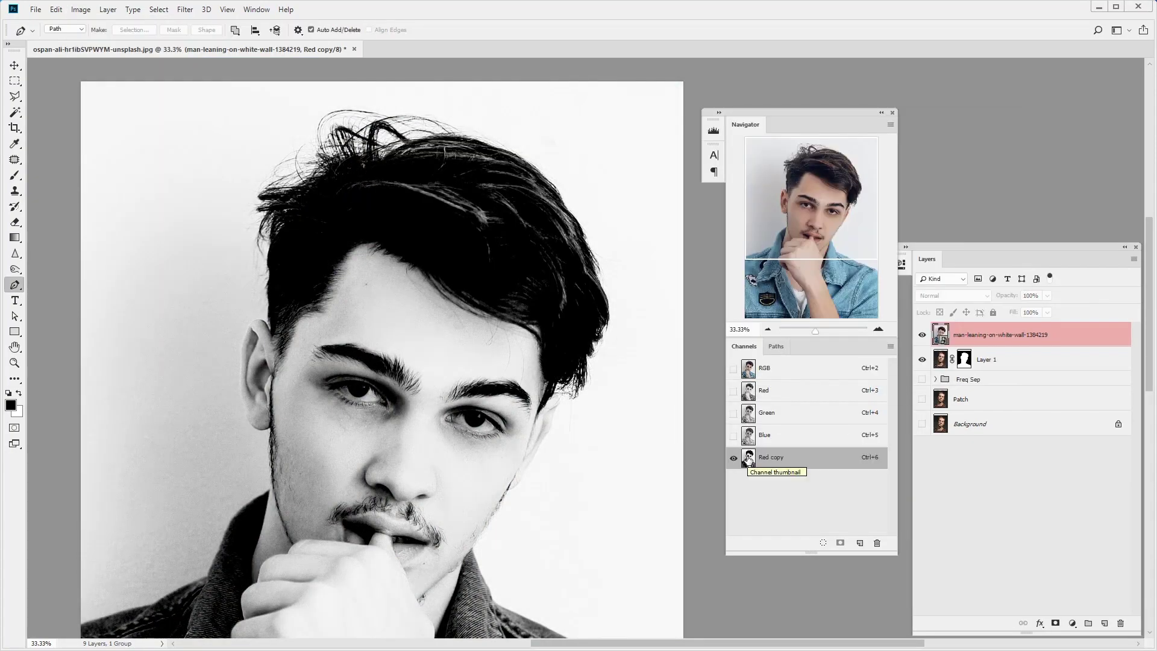
# Load the Red copy as a selection and reactivate the man-leaning layer.
pyautogui.keyDown('ctrl'); pyautogui.click(748, 458); pyautogui.keyUp('ctrl')
pyautogui.click(894, 113)
pyautogui.click(927, 259)
pyautogui.click(972, 335)
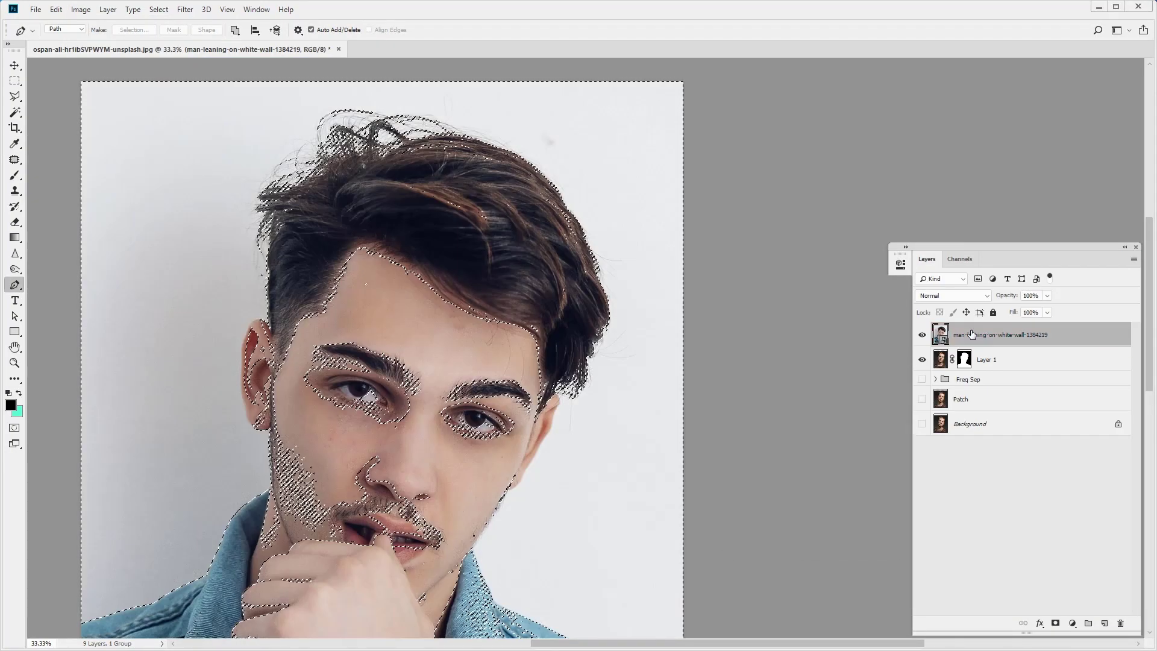
# Mask the man-leaning layer from the selection, invert it, and refine around hair, cheek and eye.
pyautogui.click(1055, 624)
pyautogui.hotkey('ctrl', 'i')
pyautogui.click(355, 254)
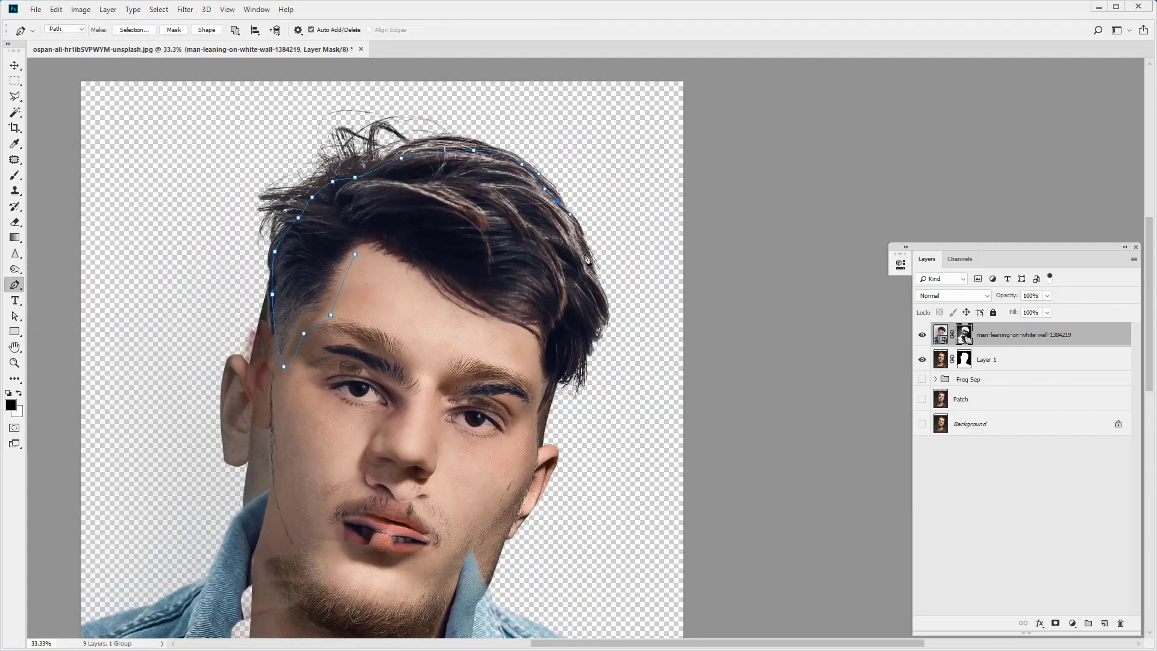
pyautogui.hotkey('ctrl', 'Return')
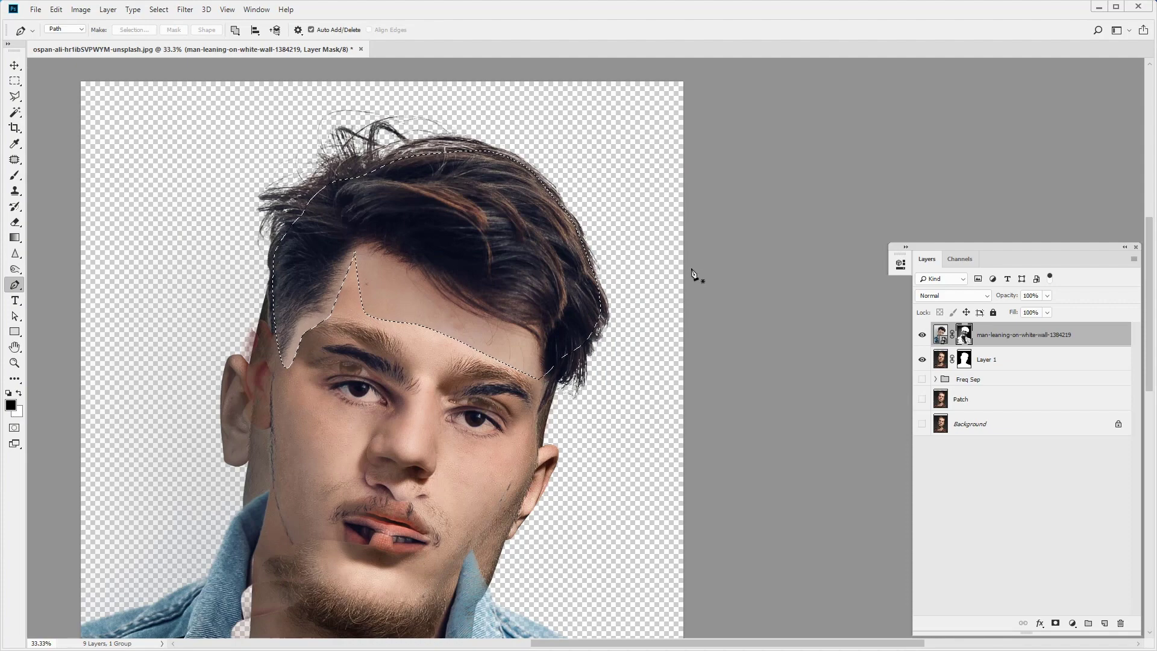
pyautogui.click(15, 175)
pyautogui.hotkey('ctrl', 'd')
pyautogui.moveTo(199, 500)
pyautogui.mouseDown()
pyautogui.moveTo(211, 329)
pyautogui.moveTo(364, 380)
pyautogui.moveTo(388, 512)
pyautogui.mouseUp()
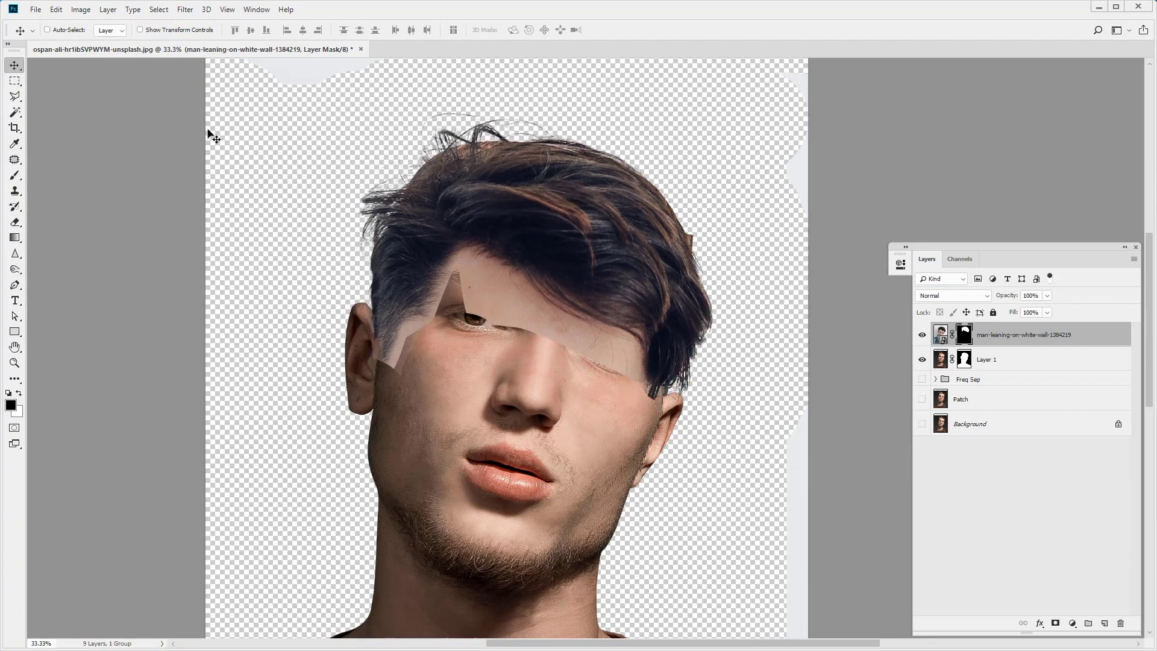
# Marquee a rectangle around the head and copy it to a new layer.
pyautogui.press('m')
pyautogui.moveTo(324, 86); pyautogui.dragTo(733, 424)
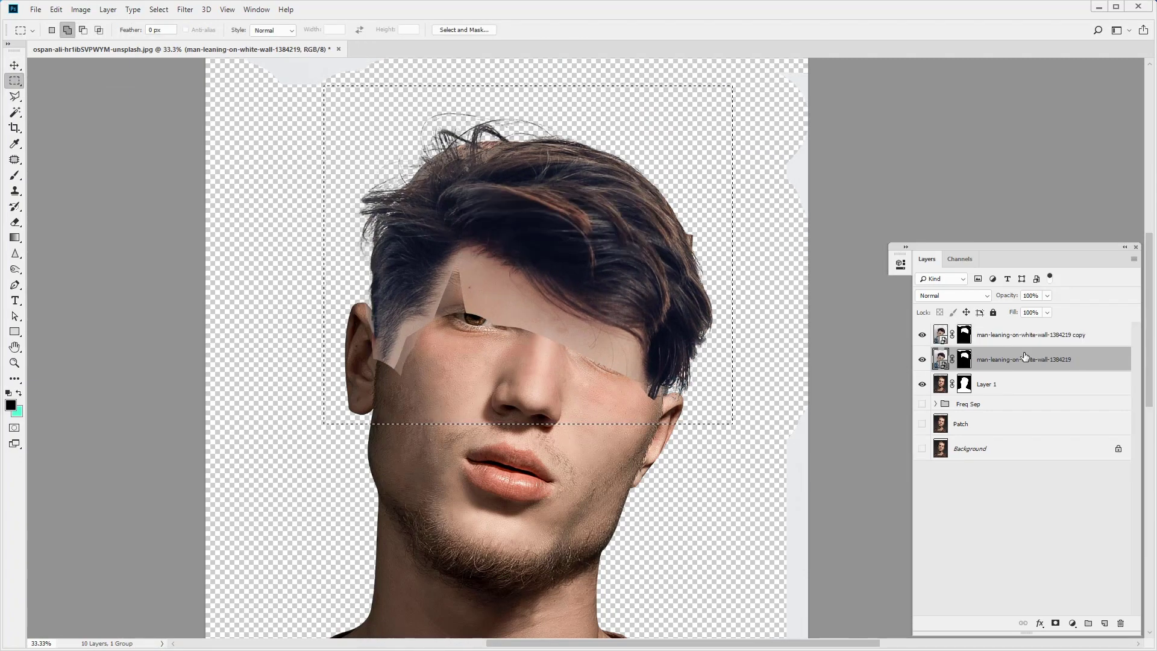
pyautogui.rightClick(942, 335)
pyautogui.rightClick(977, 335)
pyautogui.click(964, 398)
# Undo Layer 2, deselect, fit the canvas, then try and cancel a transform.
pyautogui.hotkey('ctrl', 'z')
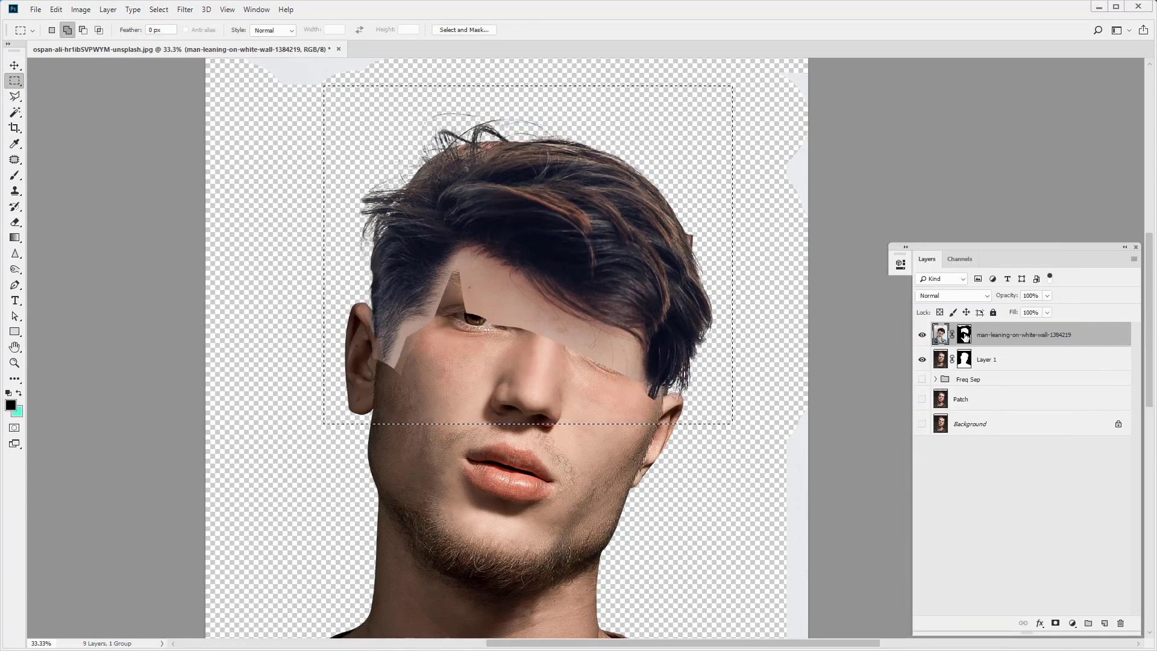
pyautogui.hotkey('ctrl', 'd')
pyautogui.press('z')
pyautogui.hotkey('ctrl', '0')
pyautogui.hotkey('ctrl', 't')
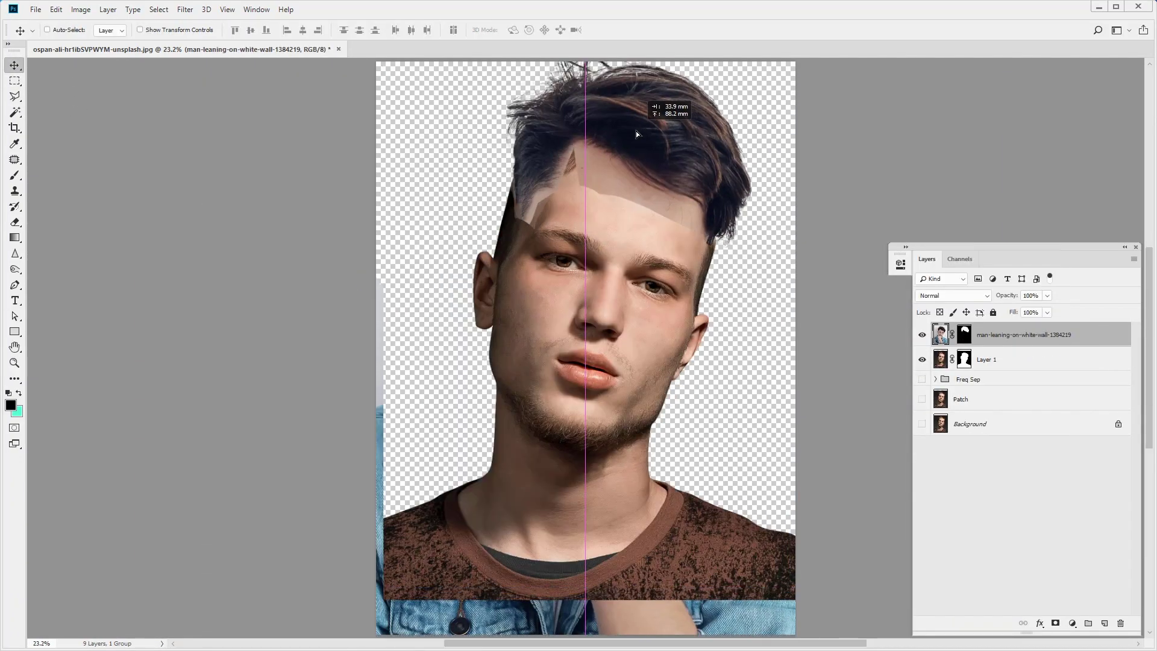
pyautogui.moveTo(1089, 170); pyautogui.dragTo(1091, 181)
pyautogui.press('Escape')
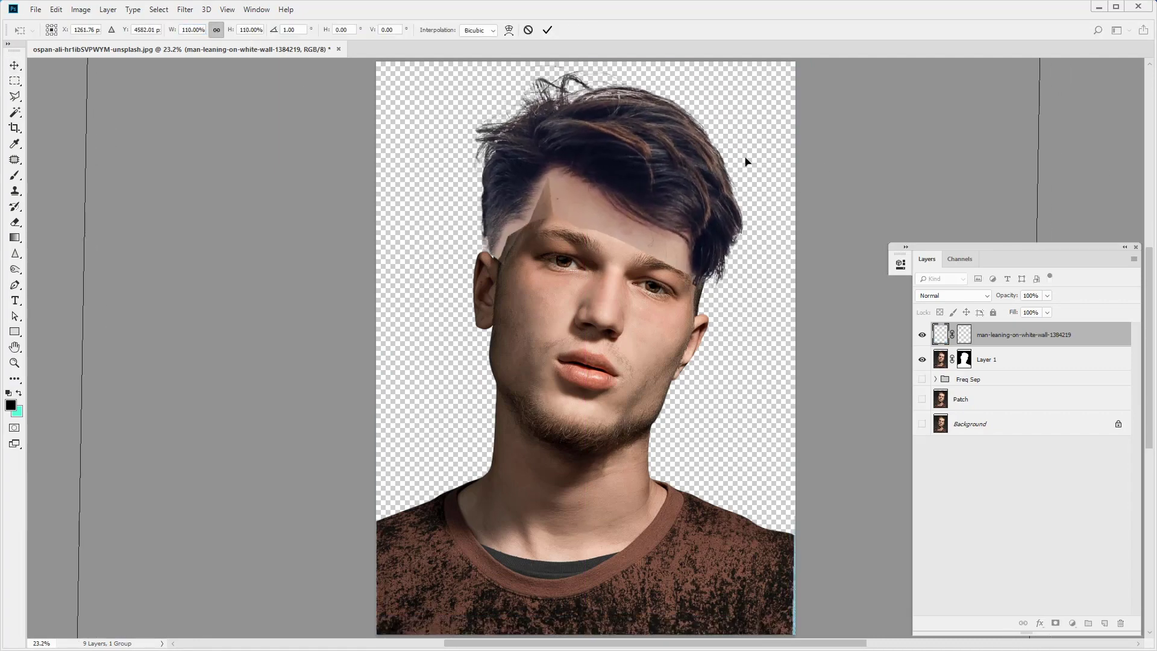
# Copy the hair area onto Layer 3 and hide the man-leaning layer.
pyautogui.keyDown('ctrl'); pyautogui.click(940, 333); pyautogui.keyUp('ctrl')
pyautogui.hotkey('ctrl', 'j')
pyautogui.press('m')
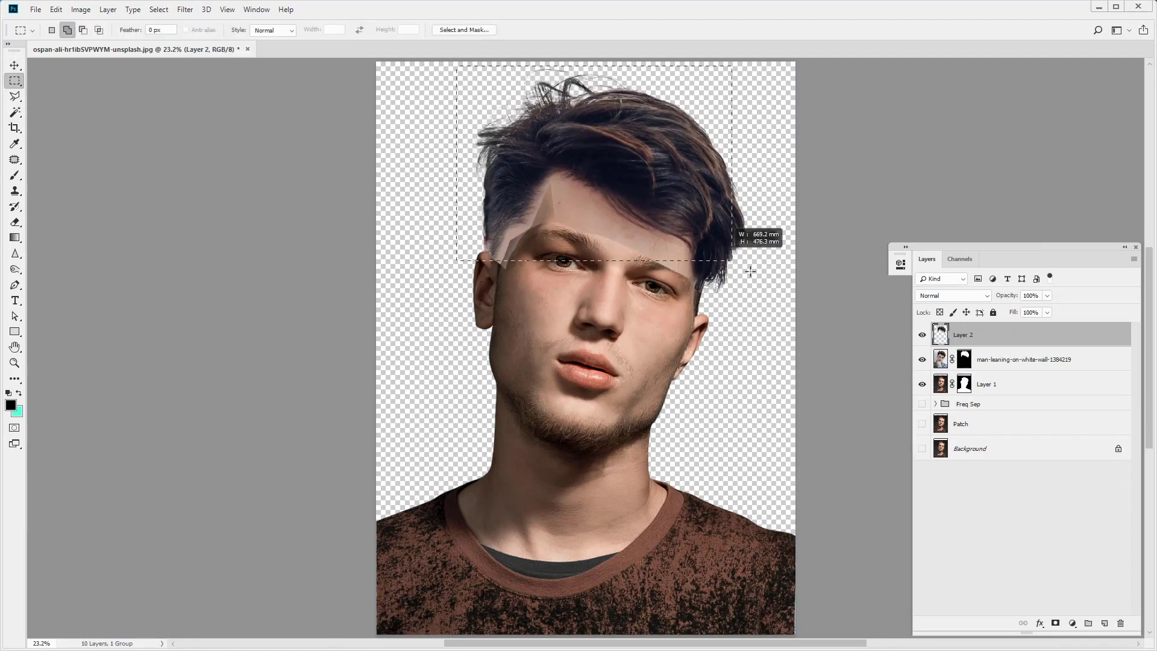
pyautogui.click(922, 360)
# Skew Layer 3's hair to sit on the head and commit the transform.
pyautogui.hotkey('ctrl', 't')
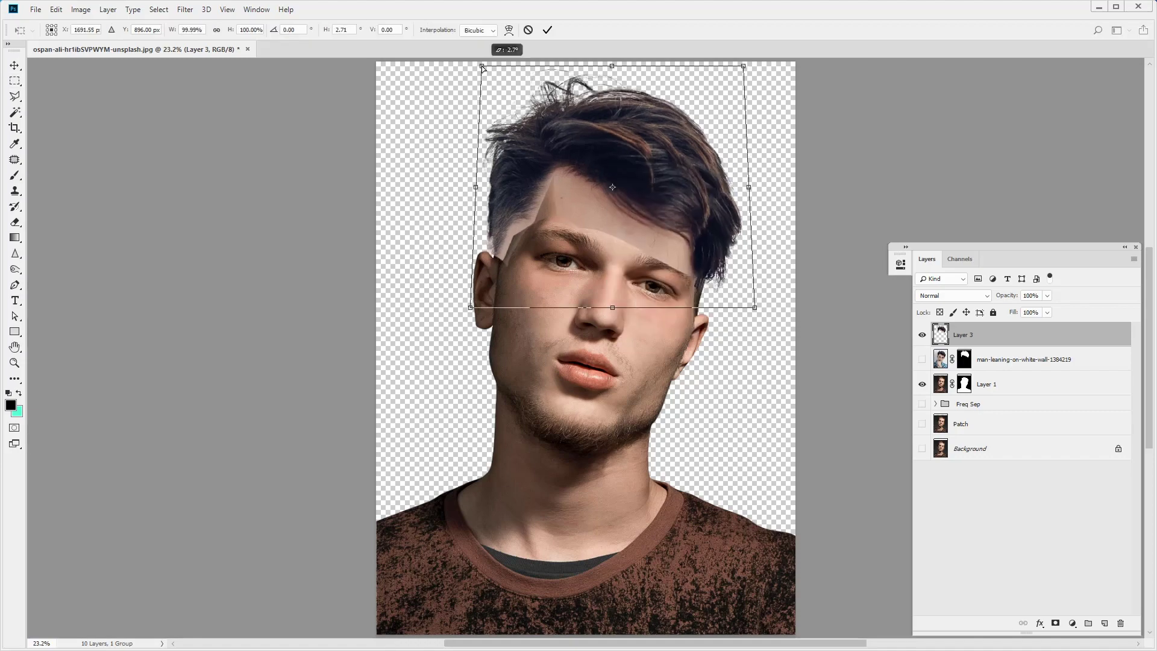
pyautogui.moveTo(486, 305); pyautogui.dragTo(489, 311)
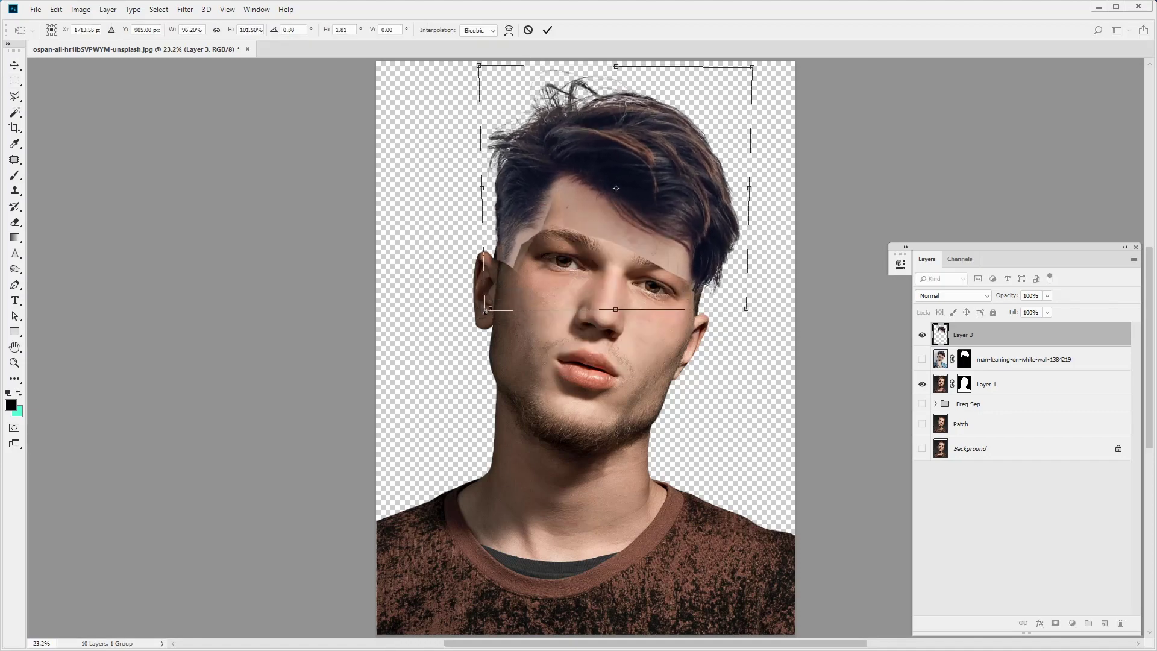
pyautogui.press('Return')
pyautogui.hotkey('ctrl', '+')
pyautogui.hotkey('ctrl', '+')
pyautogui.hotkey('ctrl', '+')
# Mask Layer 3 and brush at 60% opacity to blend the forehead patch edge.
pyautogui.click(15, 175)
pyautogui.click(1055, 624)
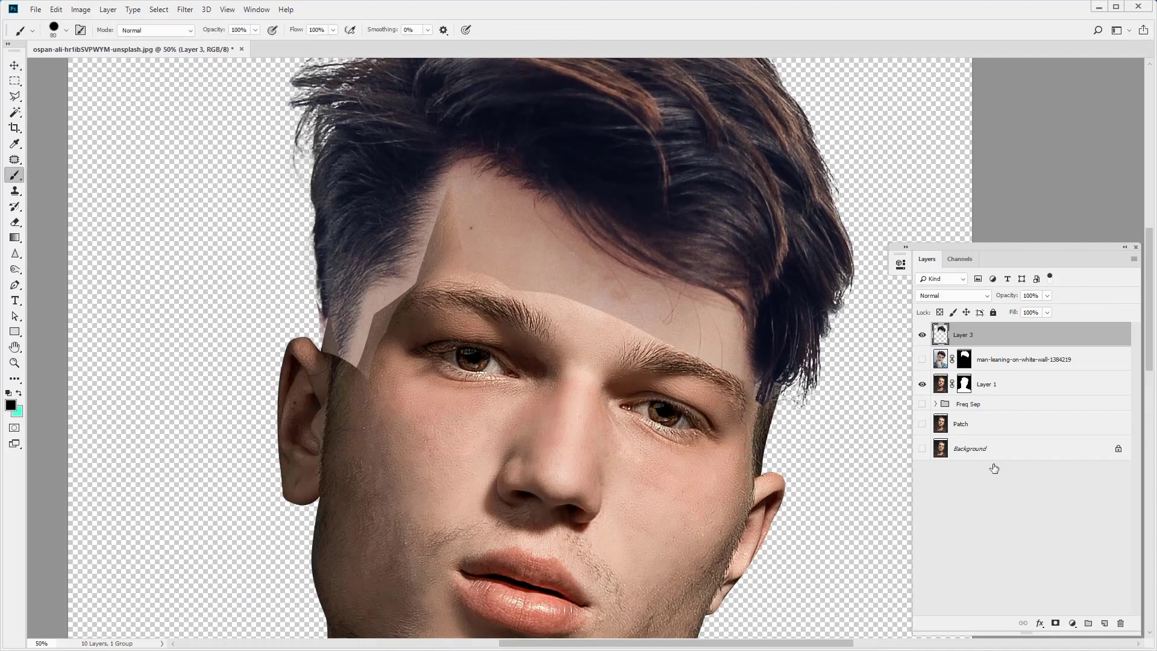
pyautogui.scroll(2, 574, 350)
pyautogui.rightClick(416, 210)
pyautogui.press('Escape')
pyautogui.moveTo(573, 350); pyautogui.dragTo(439, 259)
pyautogui.press('[')
pyautogui.press('[')
pyautogui.press('[')
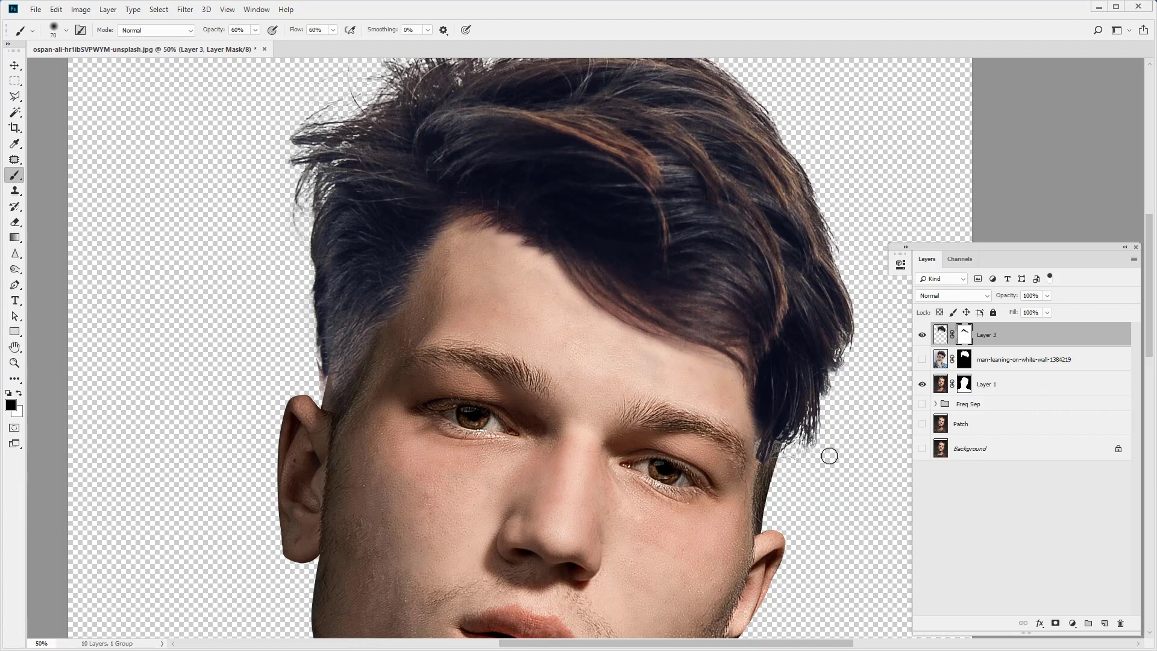
# Fit the whole image in view and target the Freq Sep group.
pyautogui.scroll(3, 693, 298)
pyautogui.press('z')
pyautogui.hotkey('ctrl', '0')
pyautogui.click(994, 403)
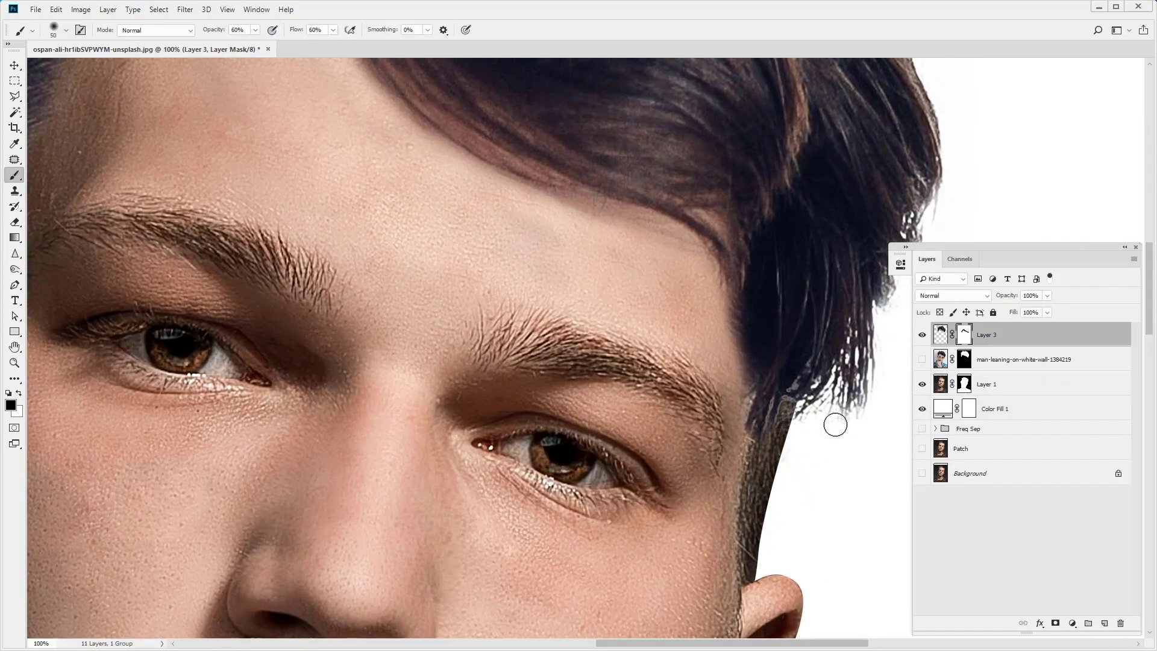
# Toggle Layer 3 and the original photo layer to compare the hair.
pyautogui.scroll(10, 836, 424)
pyautogui.click(922, 335)
pyautogui.click(922, 359)
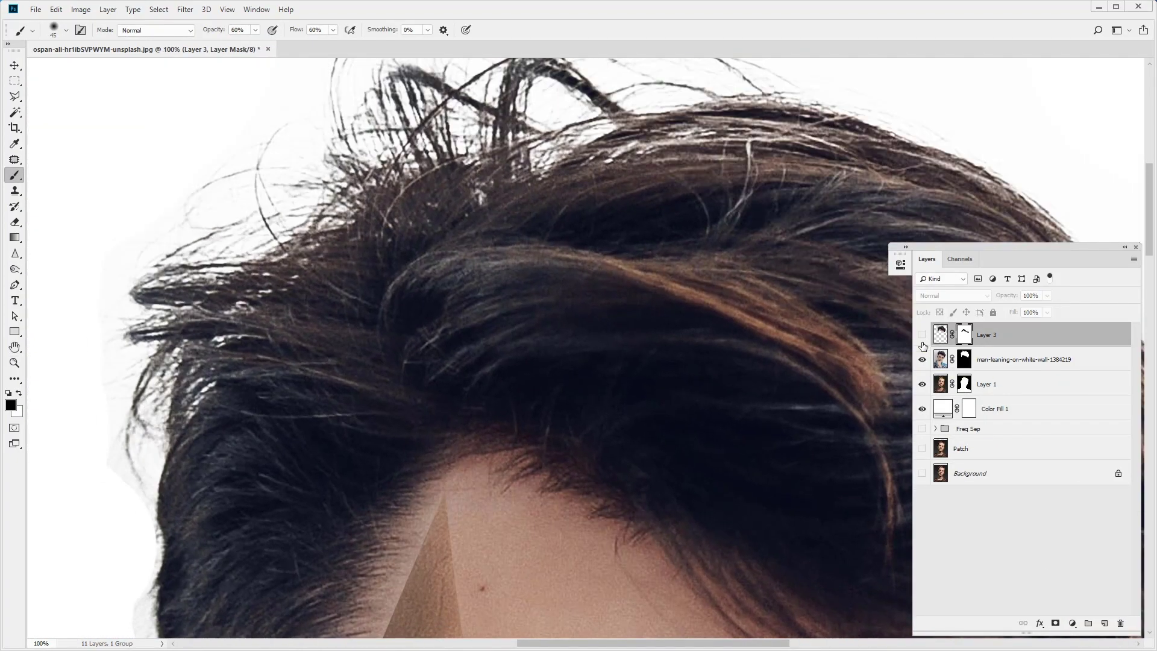
pyautogui.click(922, 335)
pyautogui.click(922, 359)
pyautogui.scroll(3, 745, 253)
# Enlarge the brush to 70, zoom on the hairline, and disable the original layer's mask.
pyautogui.press(']')
pyautogui.press(']')
pyautogui.press(']')
pyautogui.hotkey('ctrl', '0')
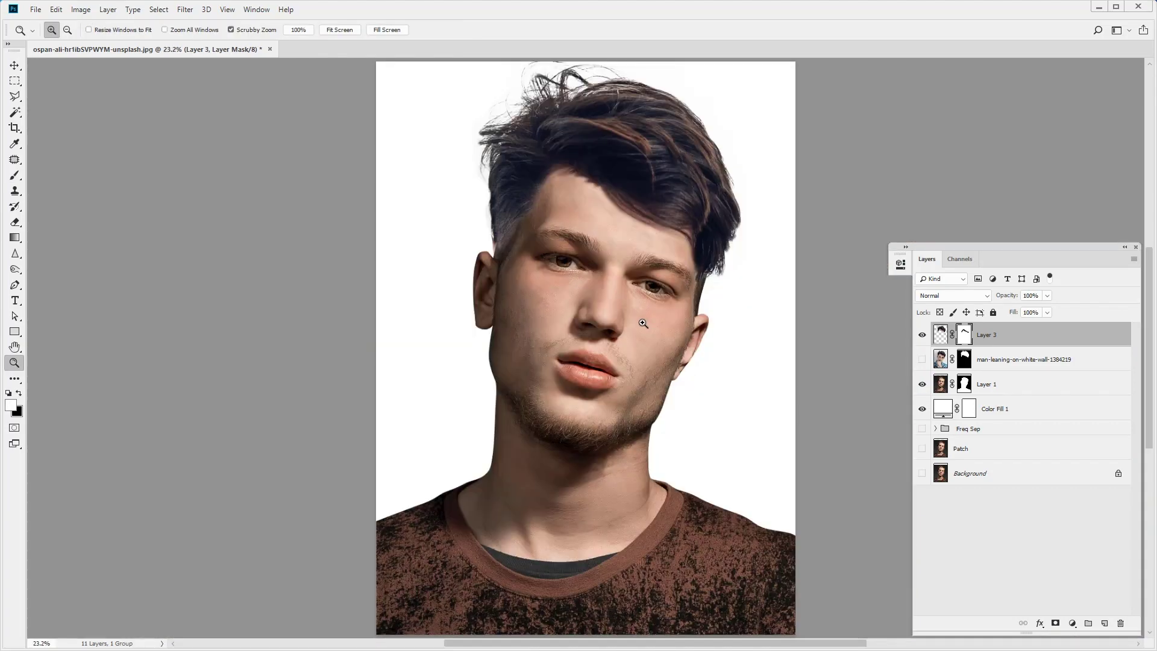
pyautogui.press('z')
pyautogui.click(657, 295)
pyautogui.click(922, 359)
pyautogui.keyDown('shift'); pyautogui.click(965, 360); pyautogui.keyUp('shift')
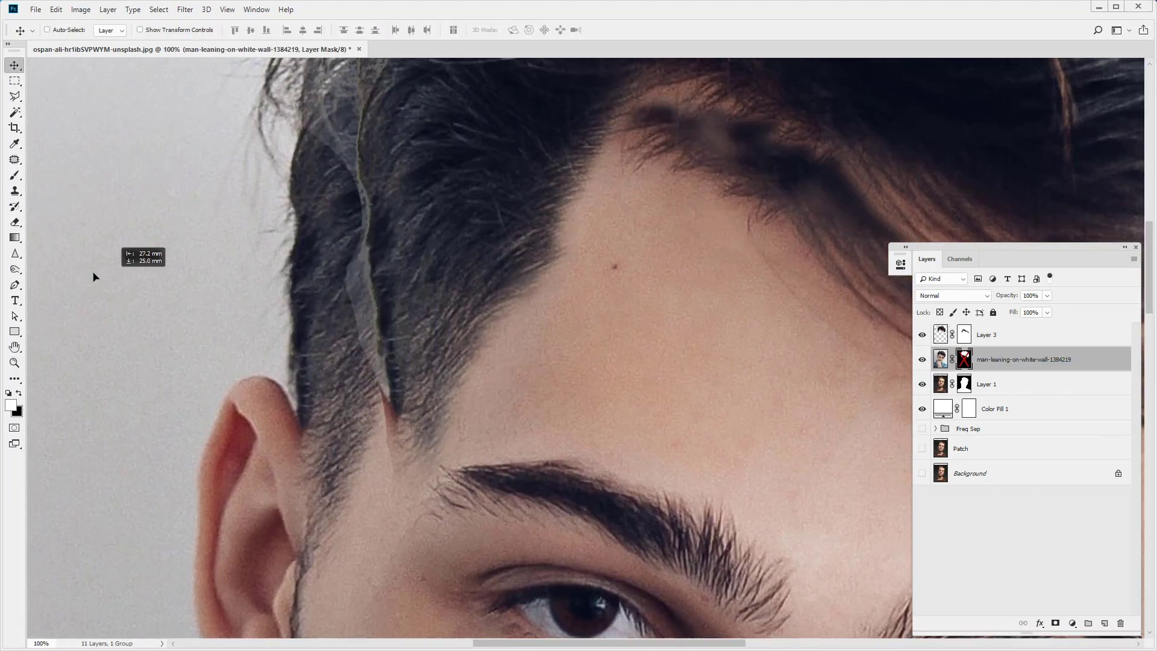
pyautogui.click(922, 360)
pyautogui.hotkey('alt', ']')
pyautogui.press('b')
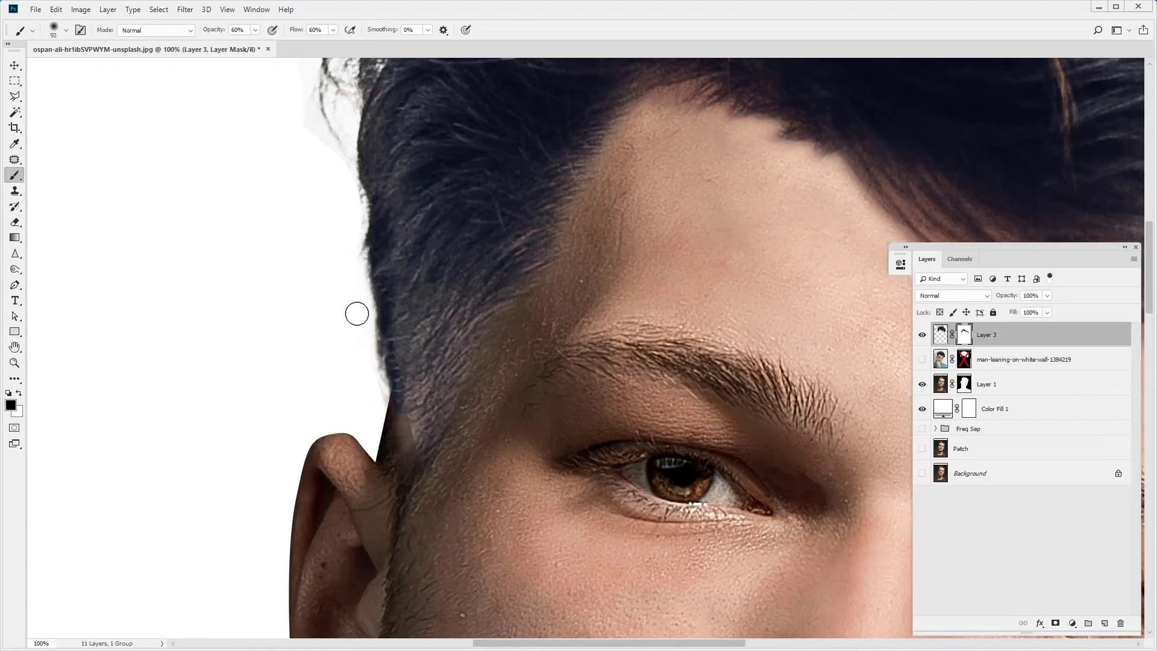
# Target Layer 1's mask, fit the image on screen, then make Layer 3 active.
pyautogui.click(961, 385)
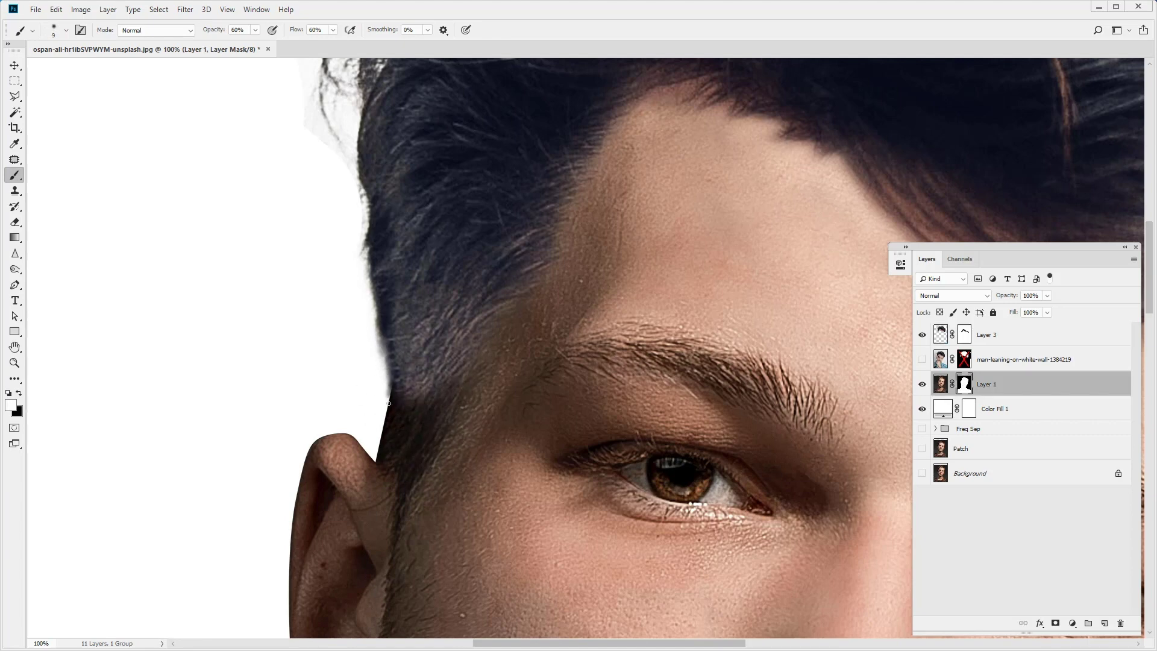
pyautogui.press('z')
pyautogui.keyDown('alt'); pyautogui.click(226, 389); pyautogui.keyUp('alt')
pyautogui.rightClick(244, 345)
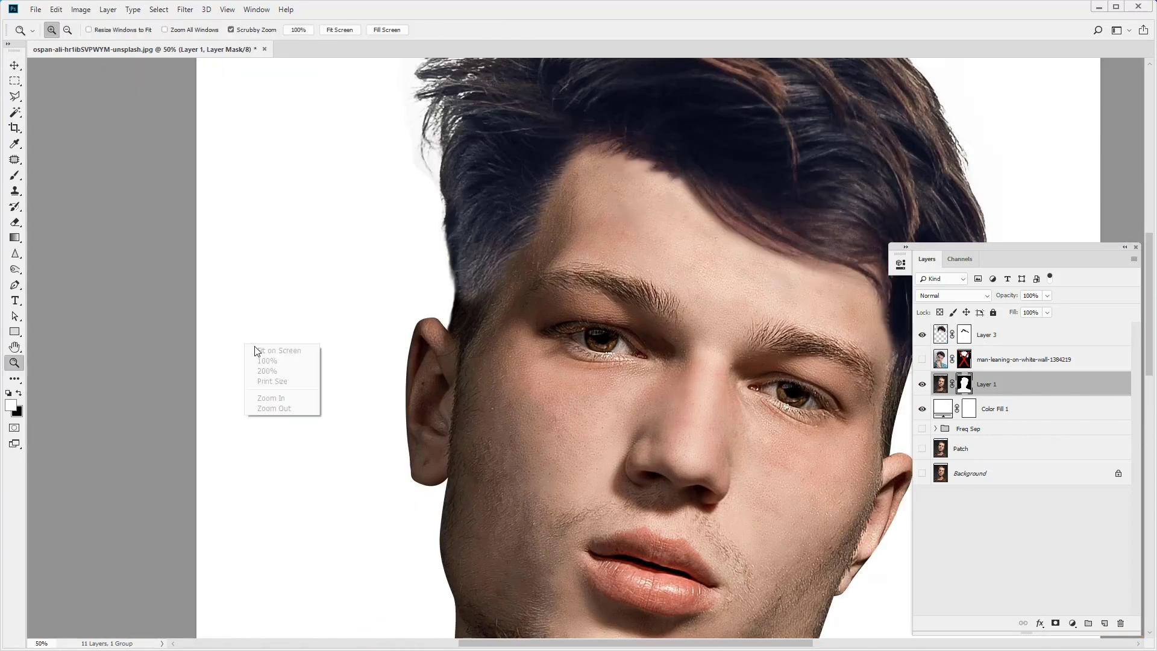
pyautogui.click(266, 367)
pyautogui.press('v')
pyautogui.click(977, 335)
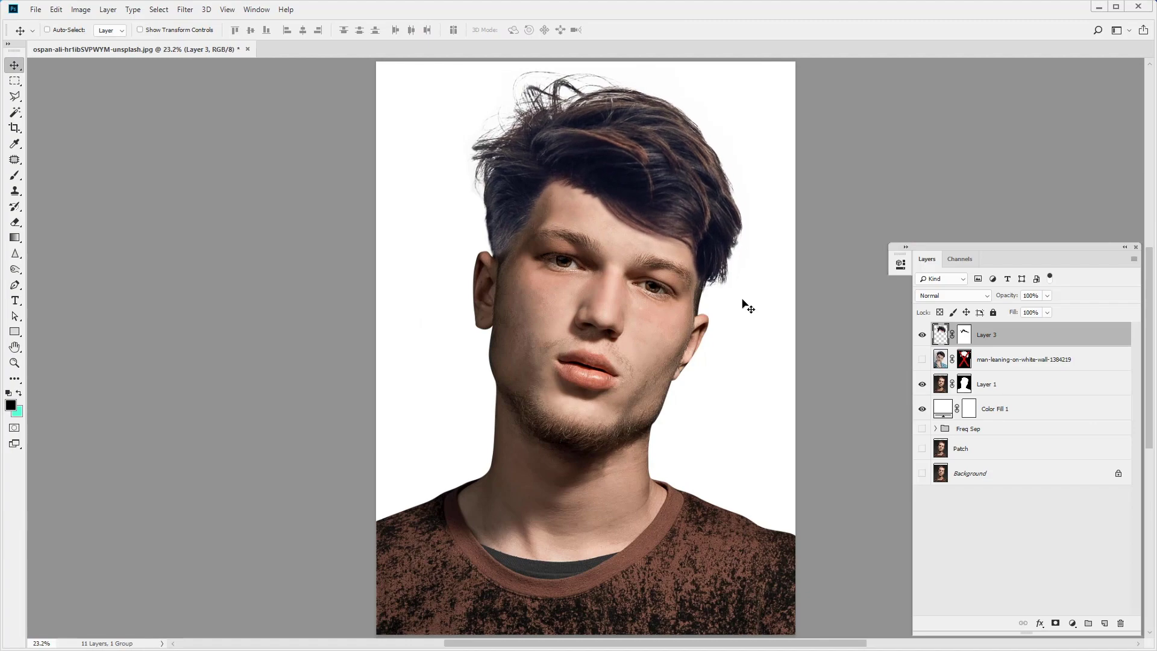
# Brush the Layer 3 hair mask with swapped default colours, then fit the view.
pyautogui.press('b')
pyautogui.scroll(4, 566, 119)
pyautogui.hotkey('ctrl', '\\')
pyautogui.press('d')
pyautogui.press('x')
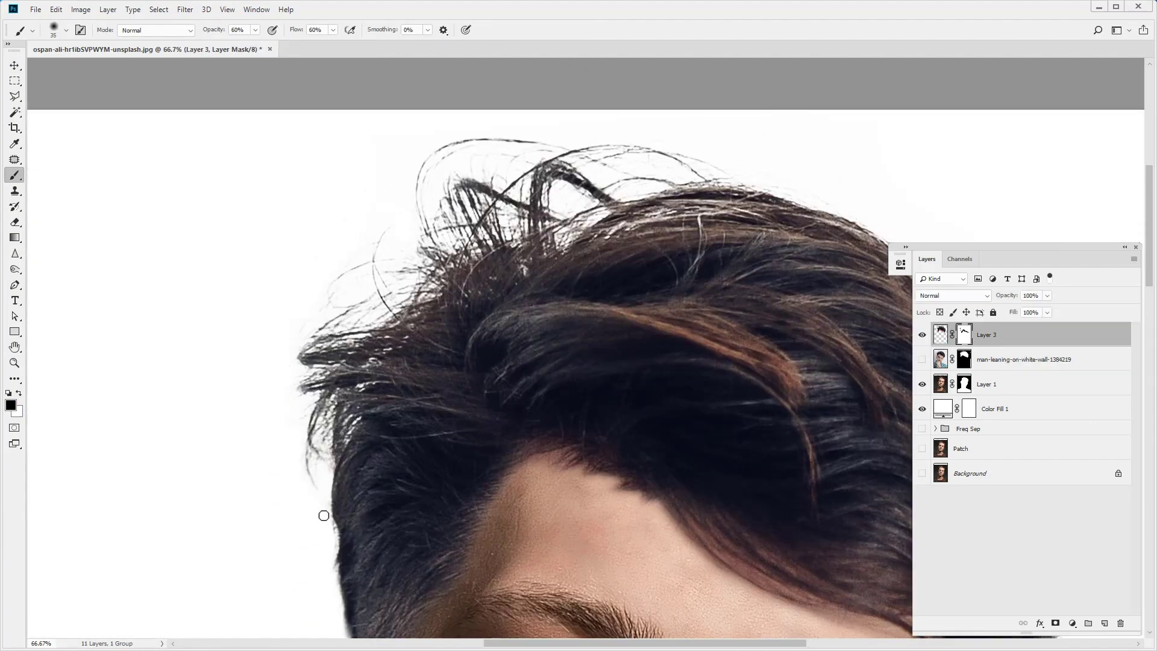
pyautogui.scroll(3, 305, 297)
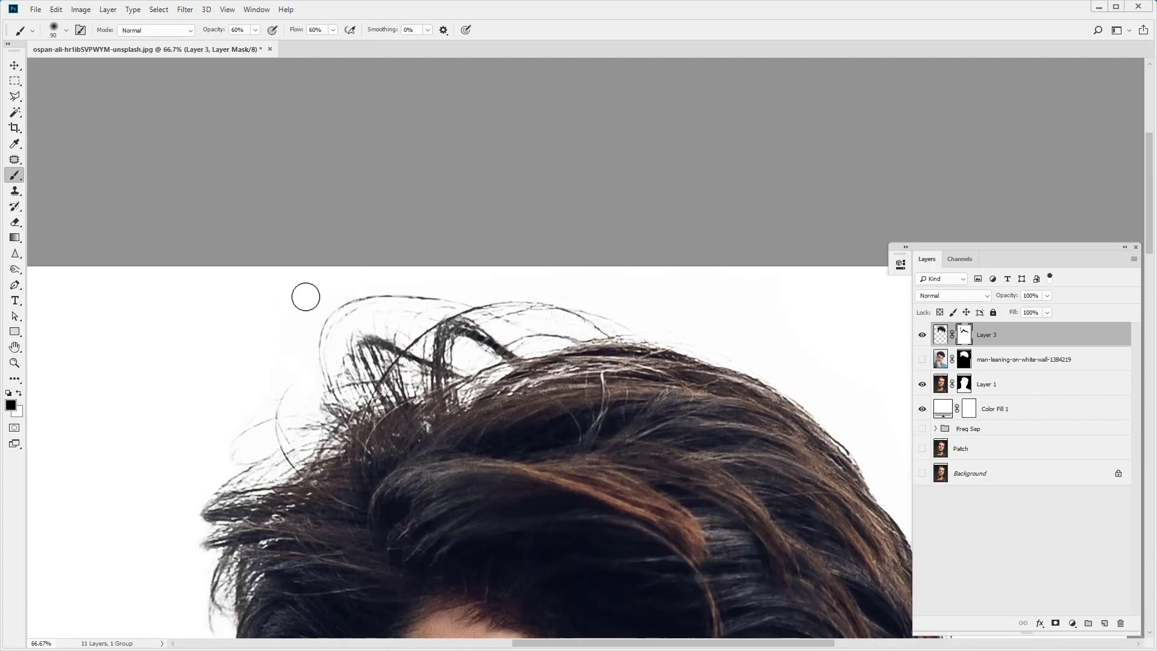
pyautogui.hscroll(5, 313, 259)
pyautogui.scroll(-8, 468, 512)
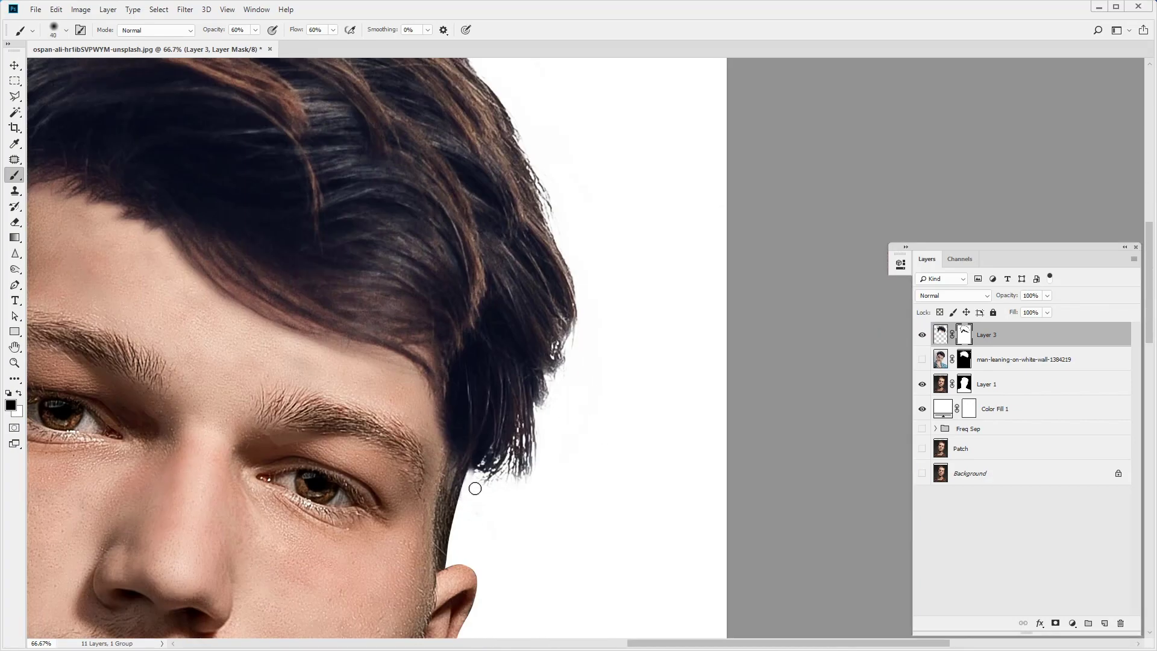
pyautogui.press('z')
pyautogui.hotkey('ctrl', '0')
# Add Levels 1 with a gradient-faded mask, clipped to the hair layer at lower opacity.
pyautogui.click(1073, 624)
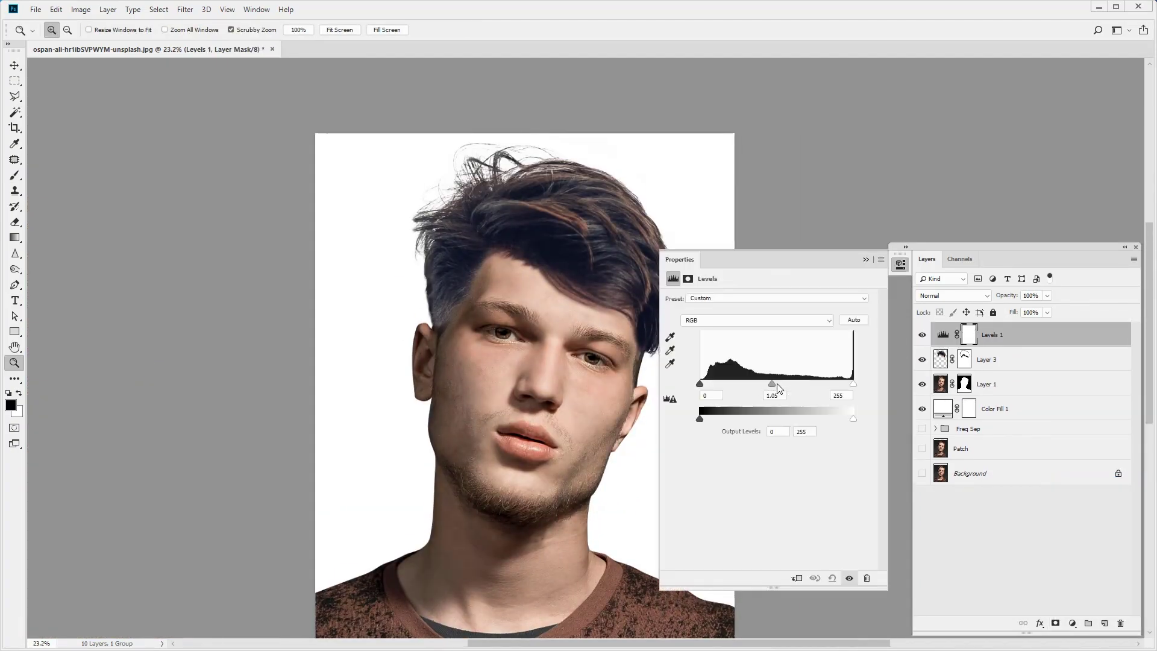
pyautogui.click(15, 238)
pyautogui.click(60, 235)
pyautogui.moveTo(391, 543); pyautogui.dragTo(572, 331)
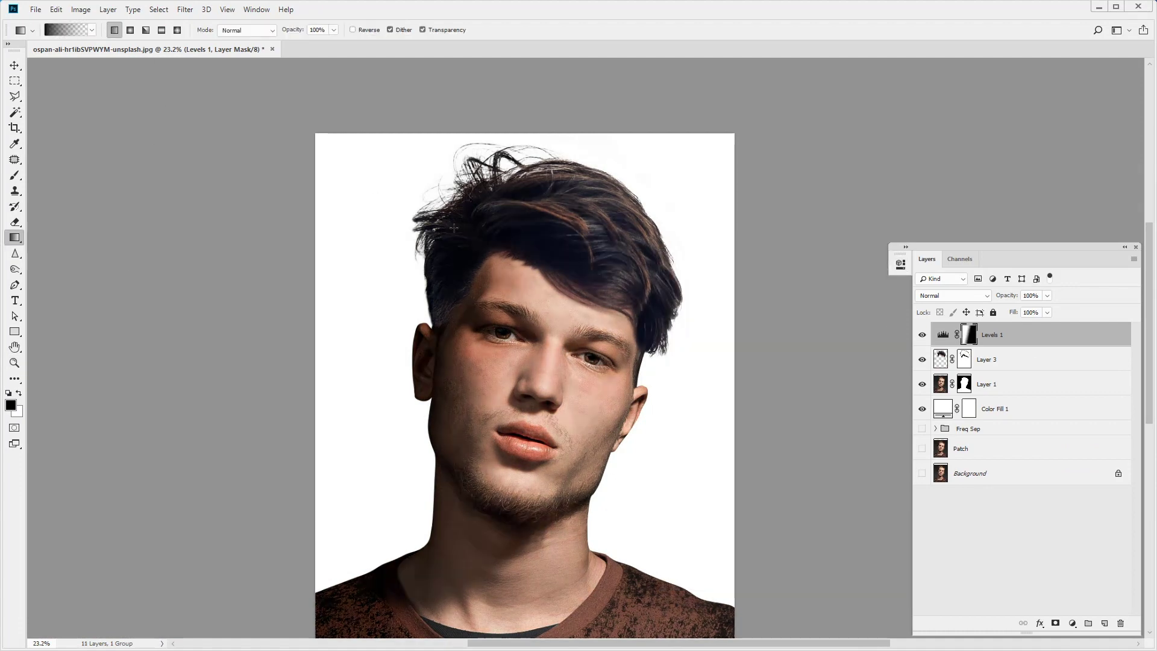
pyautogui.keyDown('alt'); pyautogui.click(946, 347); pyautogui.keyUp('alt')
pyautogui.moveTo(1008, 295); pyautogui.dragTo(992, 295)
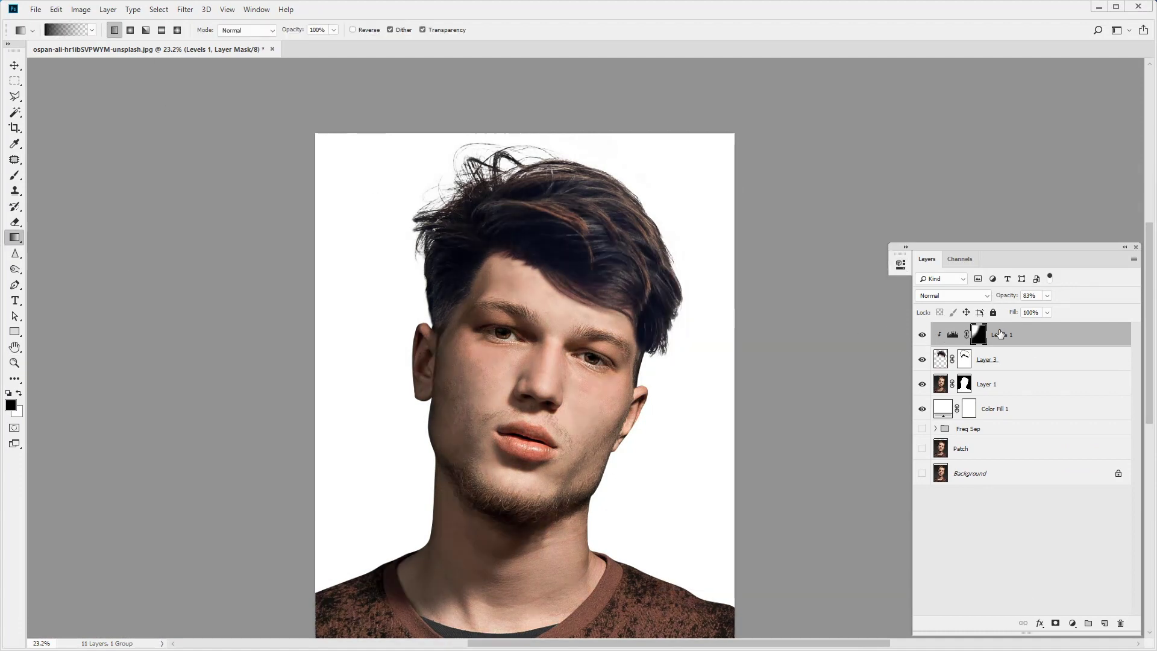
# Add a clipped Levels 2 with its mask inverted to black.
pyautogui.click(1072, 623)
pyautogui.click(1085, 462)
pyautogui.keyDown('alt'); pyautogui.click(938, 344); pyautogui.keyUp('alt')
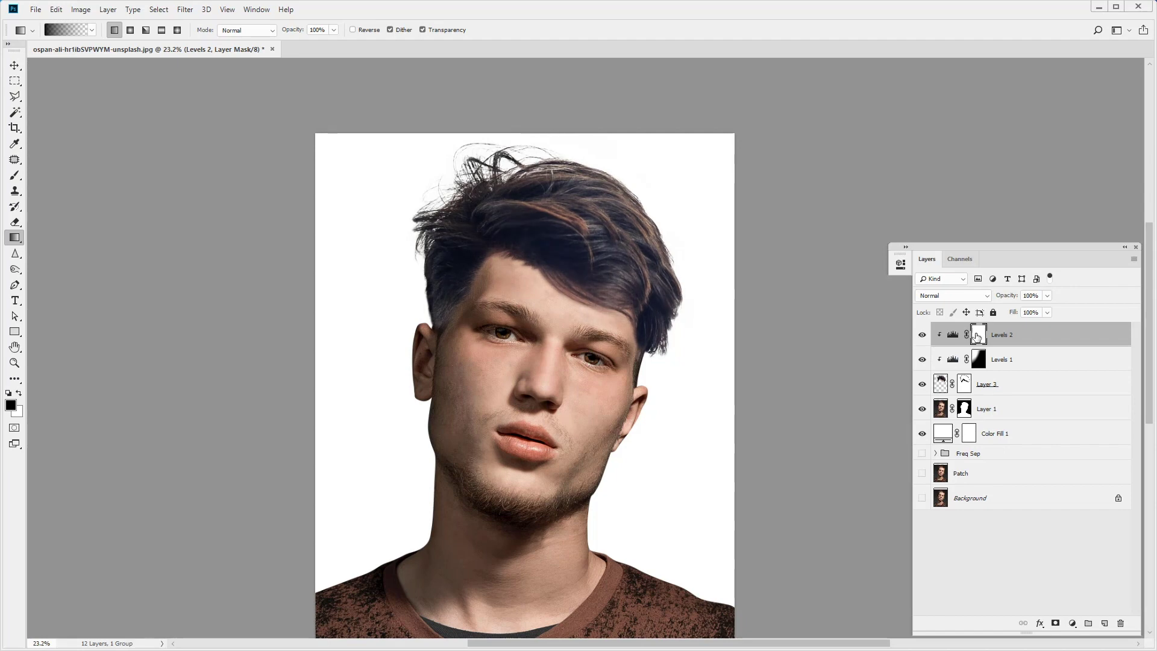
pyautogui.hotkey('ctrl', 'i')
pyautogui.press('b')
# Add a clipped Levels 3 with adjusted midtones and a gradient-faded mask.
pyautogui.click(1024, 384)
pyautogui.click(1072, 624)
pyautogui.click(1085, 462)
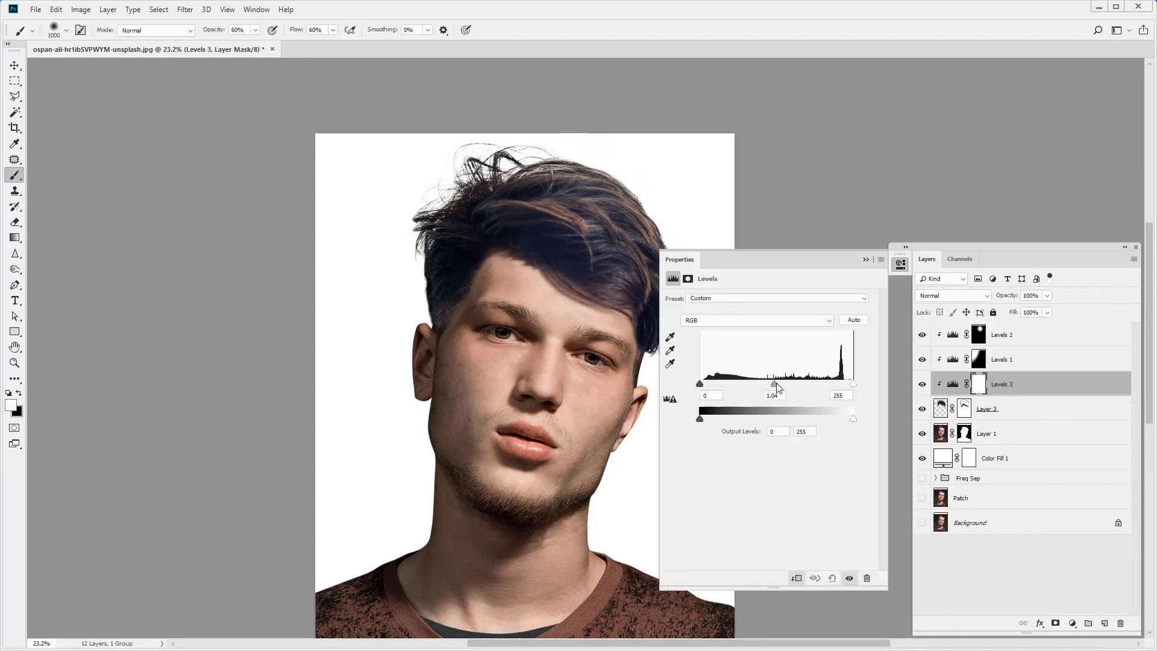
pyautogui.press('g')
pyautogui.moveTo(682, 301); pyautogui.dragTo(572, 241)
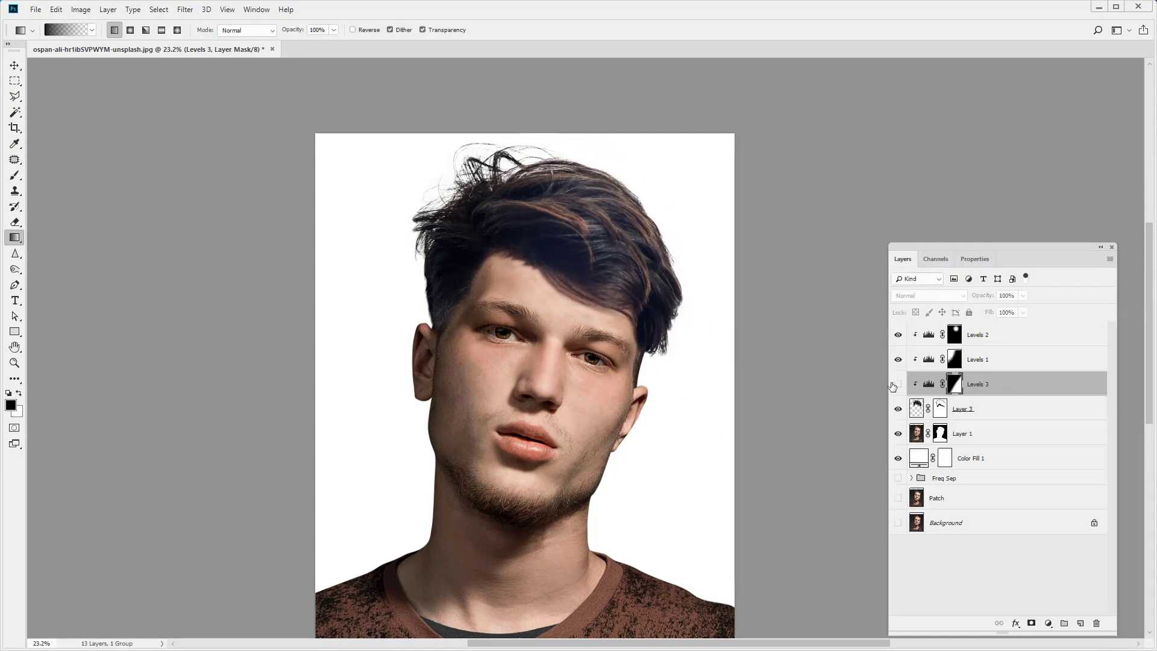
# Add a clipped, darkening Curves 1 and duplicate it at 20% opacity.
pyautogui.click(994, 334)
pyautogui.click(1048, 624)
pyautogui.click(1067, 446)
pyautogui.moveTo(967, 446); pyautogui.dragTo(967, 451)
pyautogui.press('z')
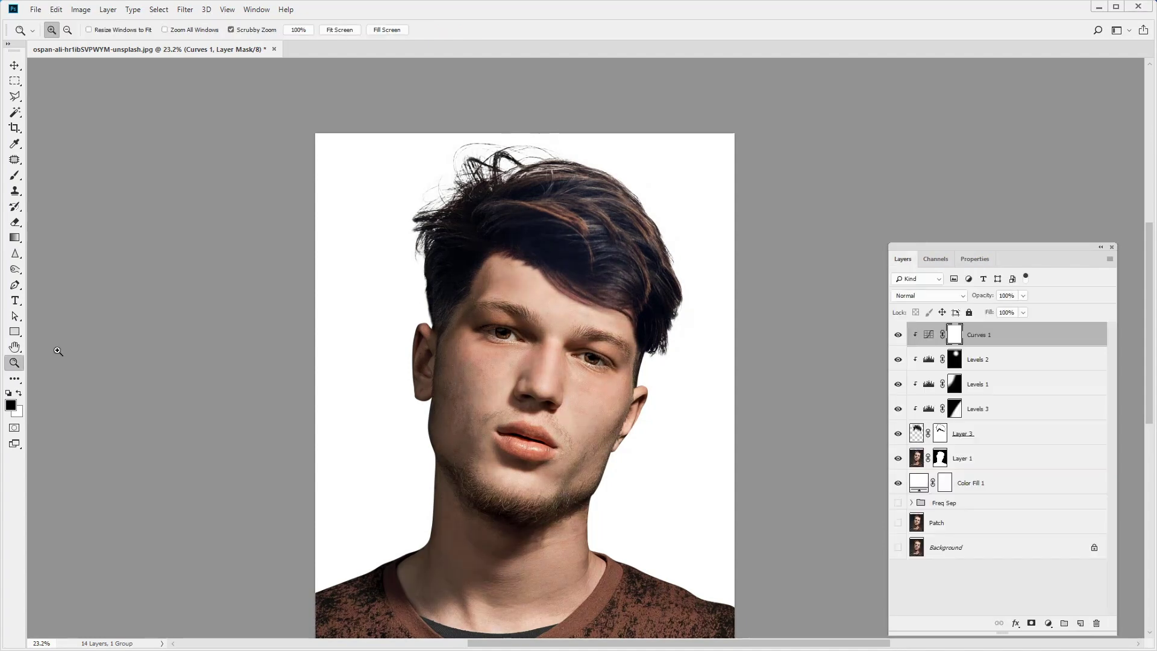
pyautogui.moveTo(681, 320); pyautogui.dragTo(669, 295)
pyautogui.hotkey('ctrl', '-')
pyautogui.hotkey('ctrl', 'j')
pyautogui.press('2')
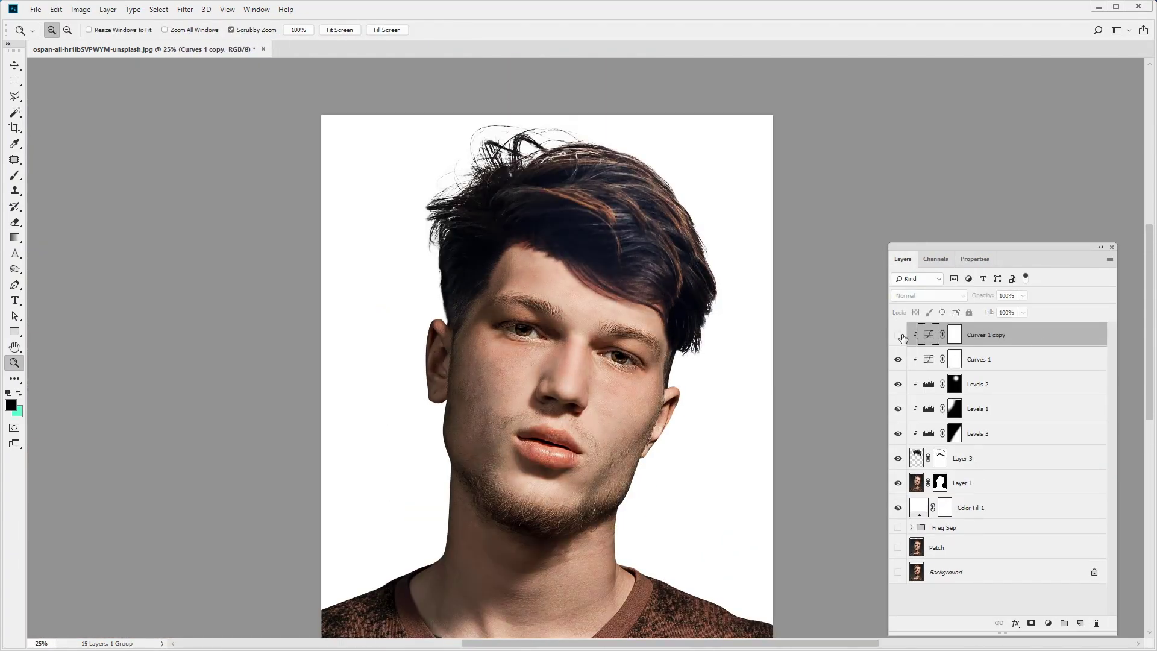
# Redraw the Levels 1 mask gradient to brighten the hair.
pyautogui.click(955, 384)
pyautogui.click(955, 408)
pyautogui.press('g')
pyautogui.moveTo(573, 289); pyautogui.dragTo(560, 241)
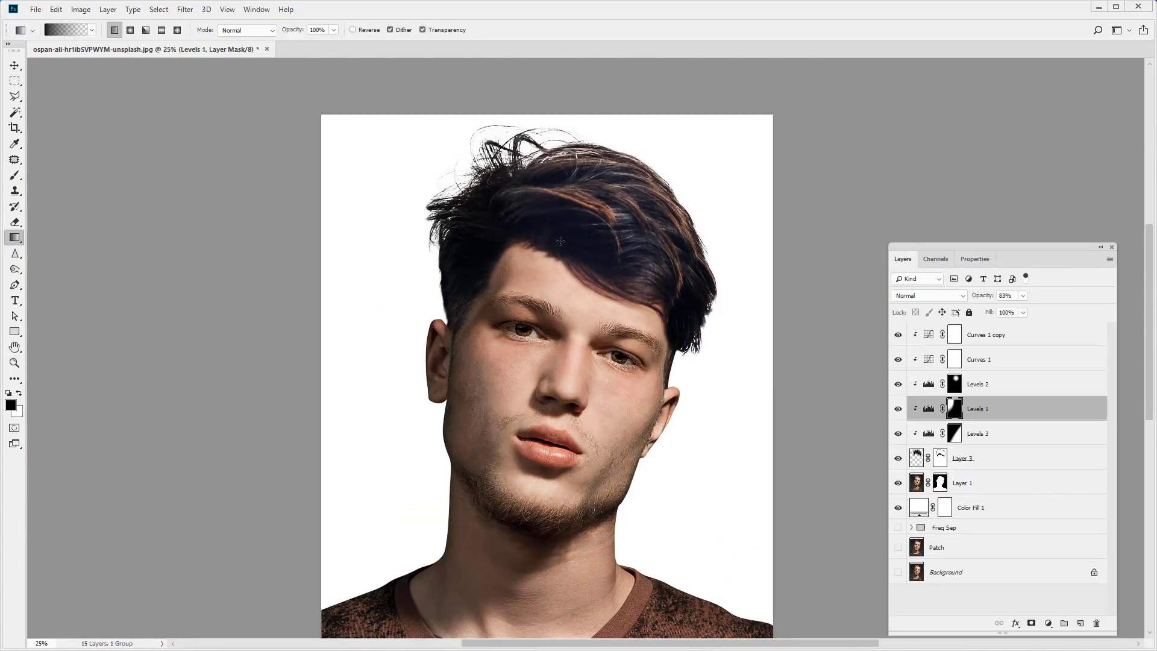
# Add Selective Color 1 and lower its cyan, magenta, yellow and black amounts.
pyautogui.hotkey('ctrl', 'alt', 's')
pyautogui.press('z')
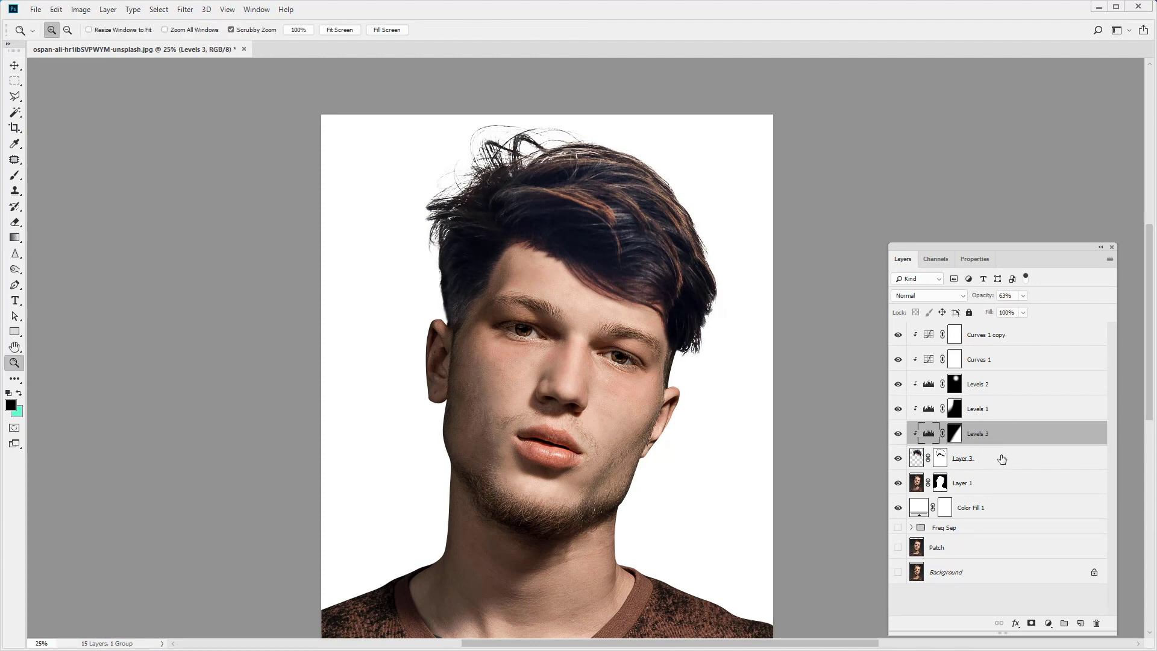
pyautogui.moveTo(1016, 339); pyautogui.dragTo(1000, 339)
pyautogui.moveTo(998, 361); pyautogui.dragTo(995, 362)
pyautogui.moveTo(999, 386); pyautogui.dragTo(936, 410)
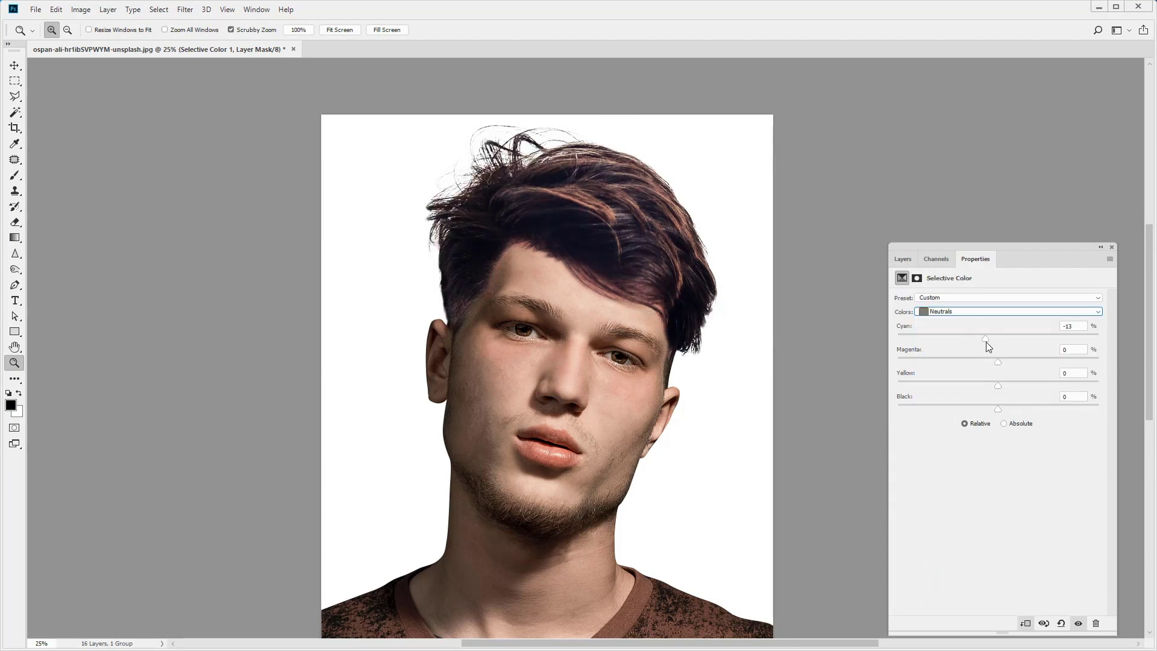
# Set Selective Color magenta to -1 and yellow to +11, then zoom on the eyes.
pyautogui.moveTo(998, 362)
pyautogui.mouseDown()
pyautogui.moveTo(1043, 361)
pyautogui.moveTo(997, 362)
pyautogui.mouseUp()
pyautogui.moveTo(999, 386); pyautogui.dragTo(1009, 386)
pyautogui.click(903, 258)
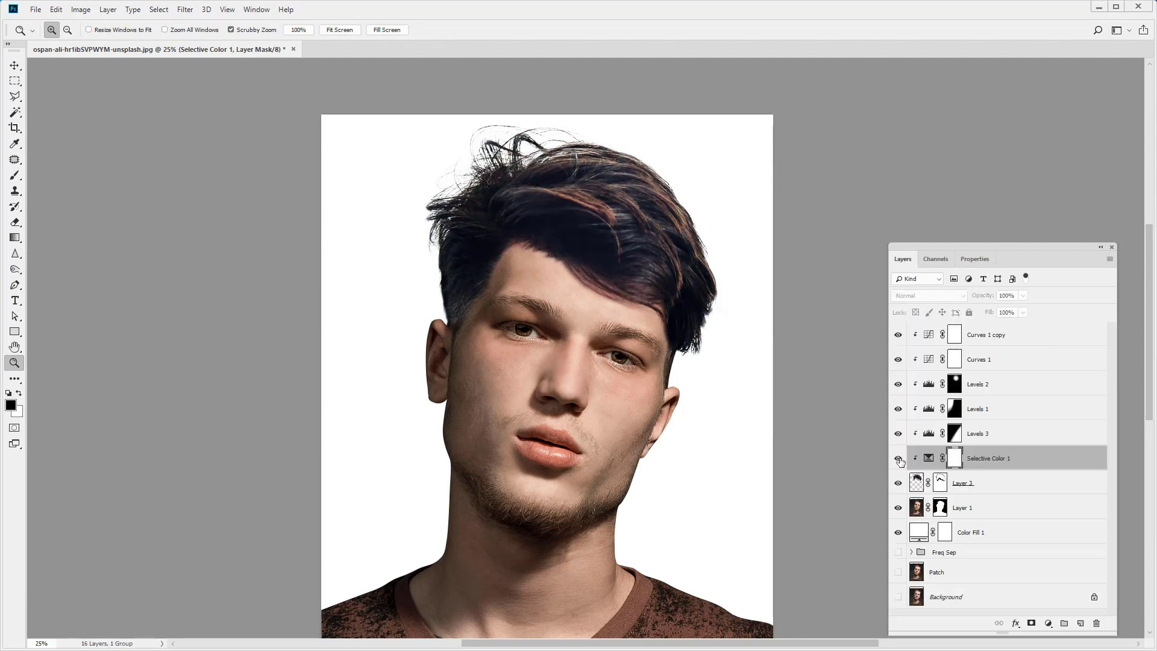
pyautogui.click(644, 292)
pyautogui.click(556, 300)
# Add a Hue/Saturation layer with an inverted black mask and fit the view.
pyautogui.hotkey('alt', '[')
pyautogui.press('b')
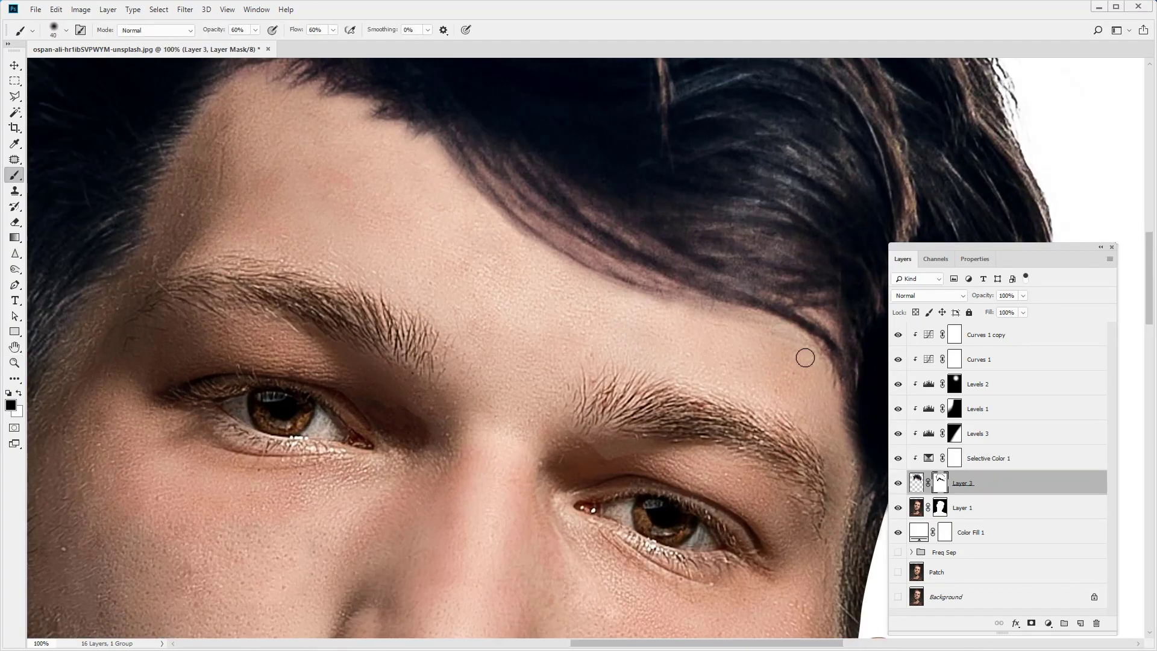
pyautogui.hotkey('ctrl', 'u')
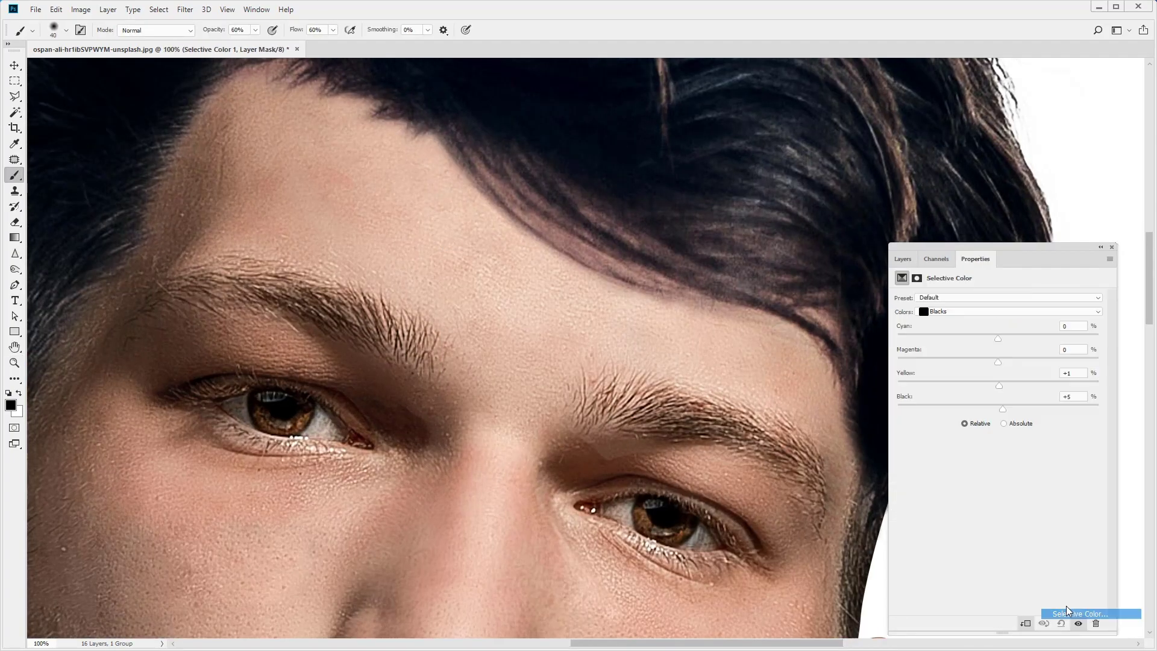
pyautogui.press('F7')
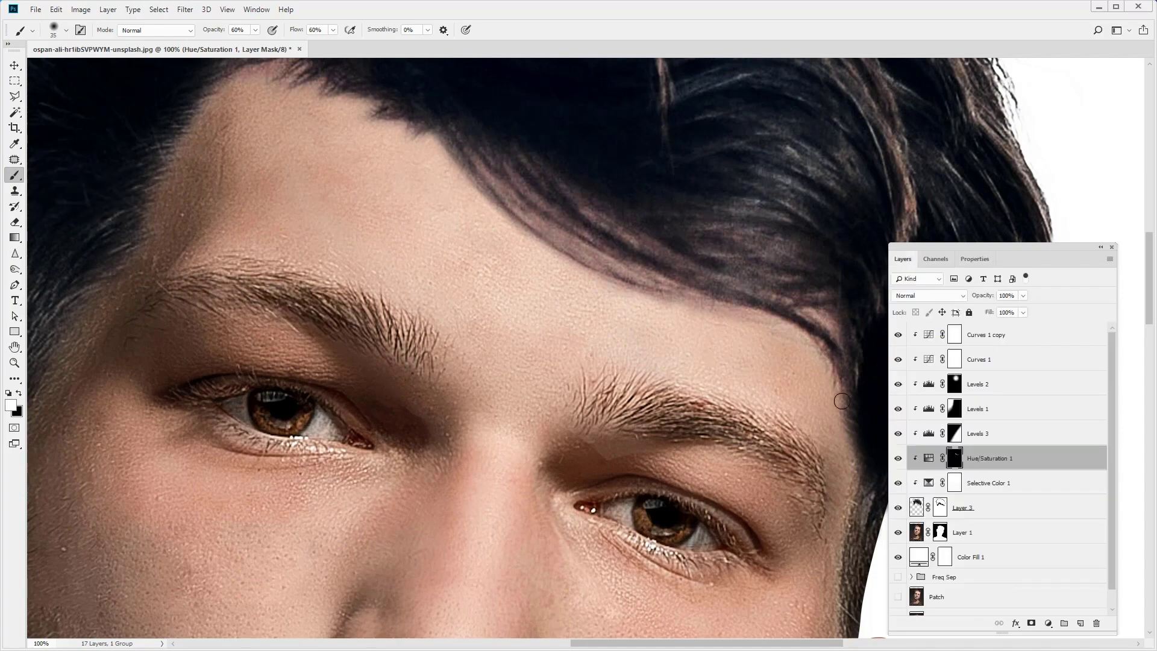
pyautogui.hotkey('ctrl', '0')
# Distort Layer 3's pasted hair with Free Transform, pulling its top corners in to fit the head.
pyautogui.click(14, 362)
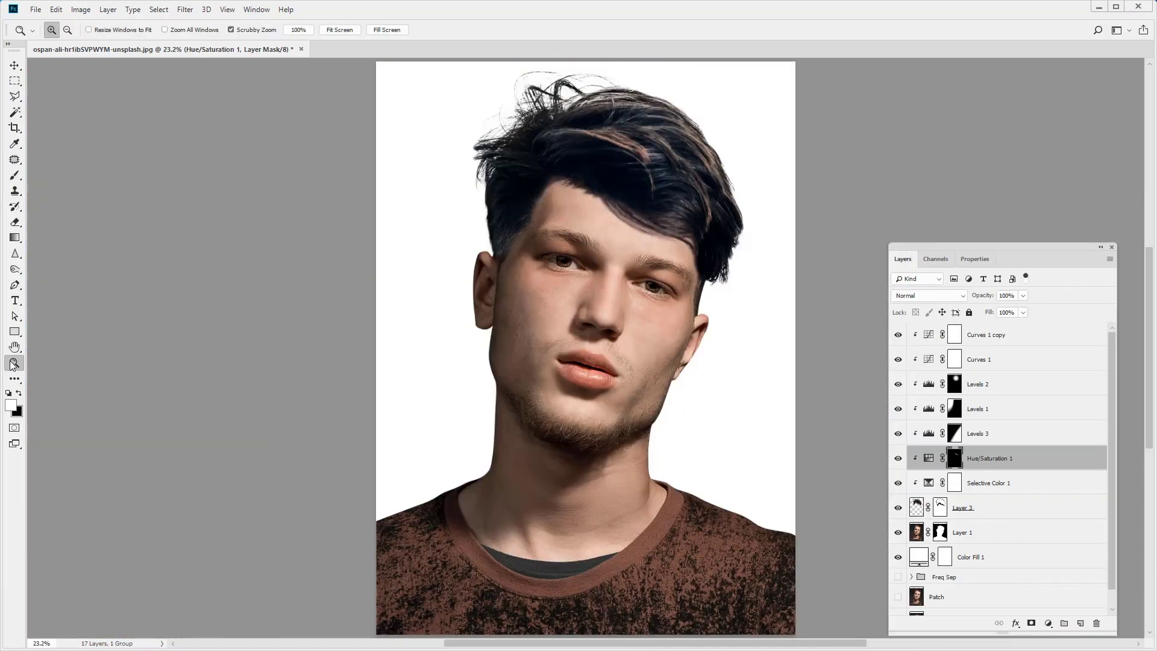
pyautogui.doubleClick(15, 363)
pyautogui.hotkey('ctrl', '0')
pyautogui.click(963, 508)
pyautogui.hotkey('ctrl', 't')
pyautogui.moveTo(465, 137); pyautogui.dragTo(479, 144)
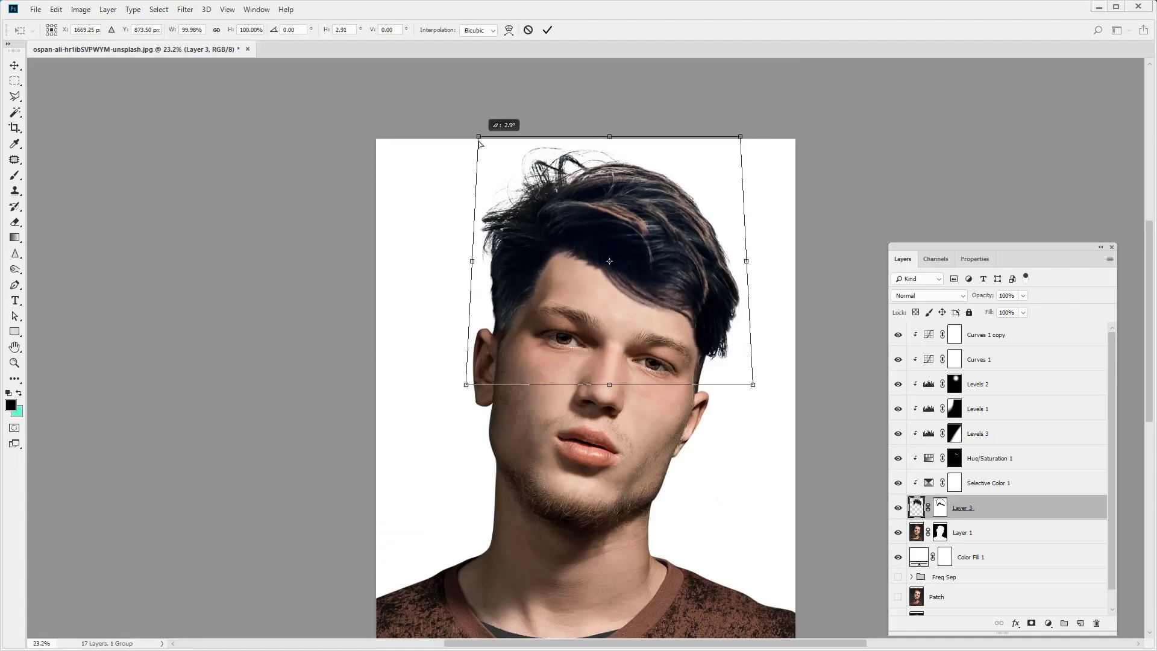
pyautogui.press('Return')
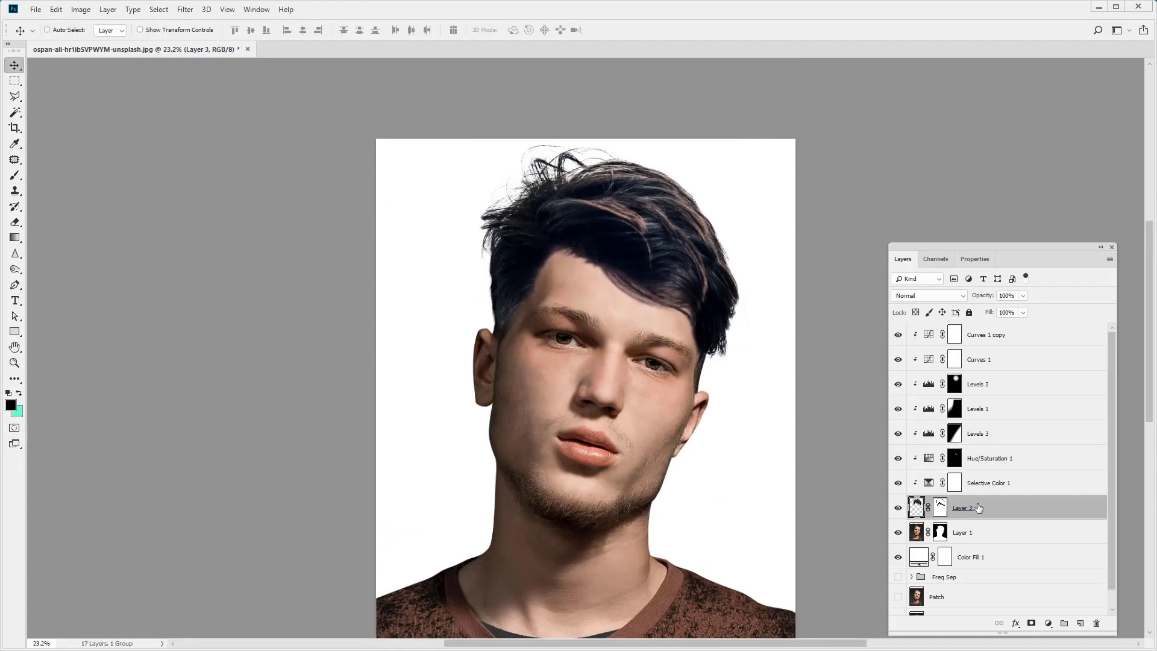
# Zoom in on the face's right side and add a black Color Fill layer.
pyautogui.press('z')
pyautogui.click(691, 374)
pyautogui.click(15, 174)
pyautogui.hotkey('ctrl', '\\')
pyautogui.press('d')
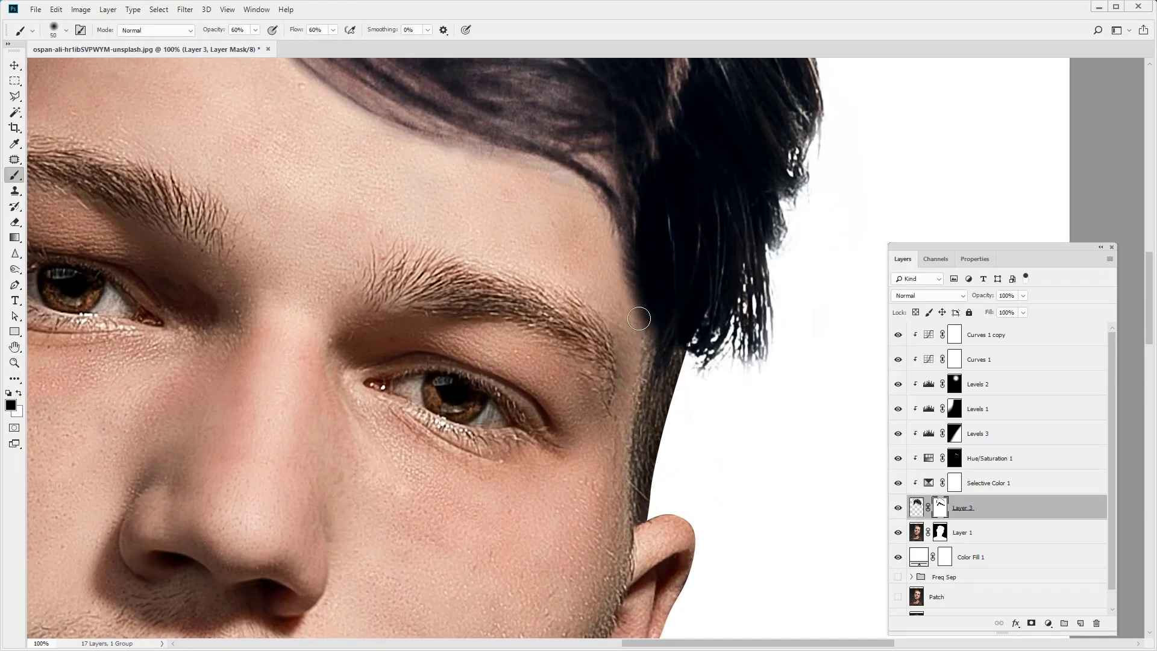
pyautogui.click(989, 532)
pyautogui.click(1048, 623)
pyautogui.click(1067, 414)
# Set the black fill to Soft Light with higher opacity, invert its mask, and shade the jaw edge.
pyautogui.hotkey('shift', 'alt', 'c')
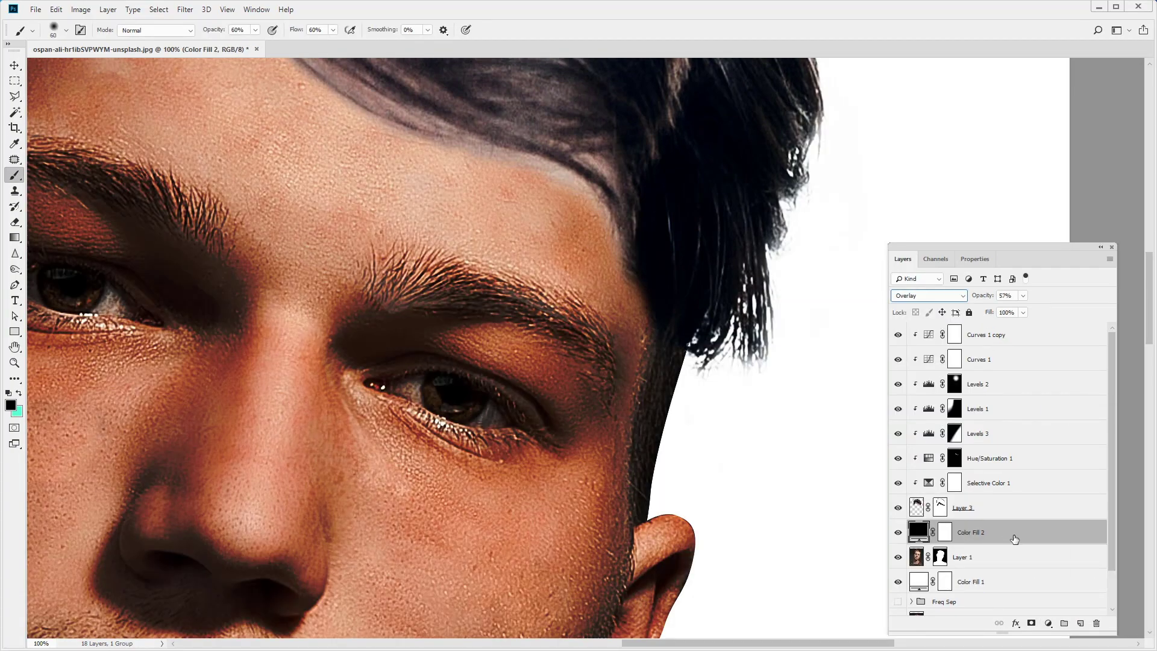
pyautogui.click(928, 296)
pyautogui.click(922, 465)
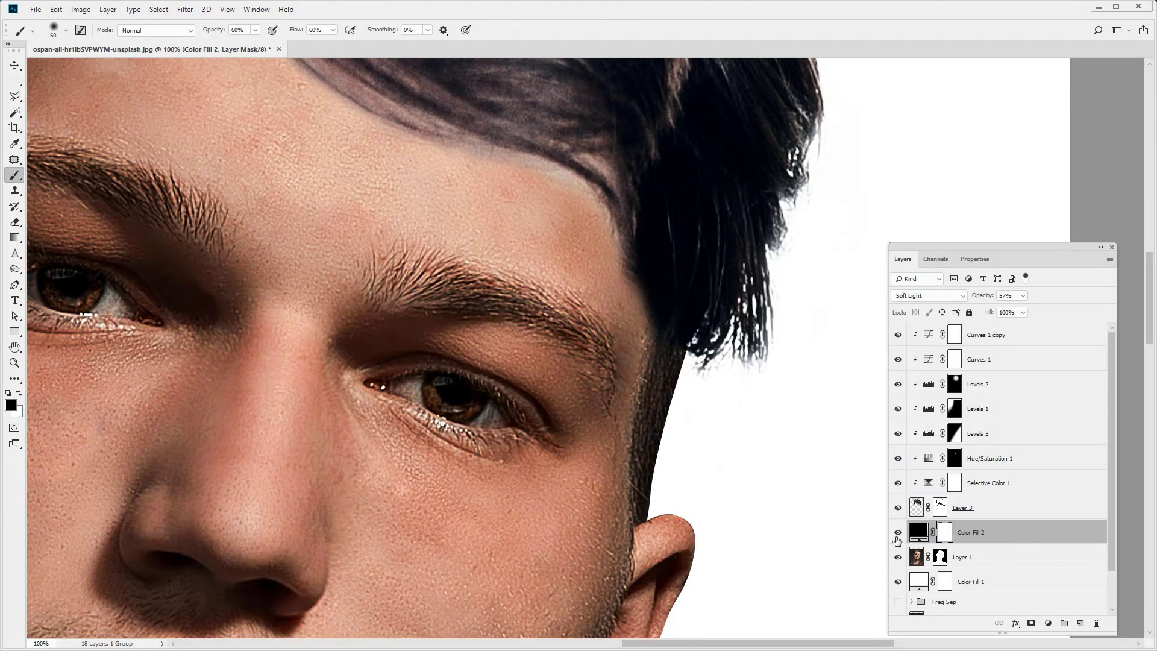
pyautogui.moveTo(983, 296); pyautogui.dragTo(1004, 295)
pyautogui.hotkey('ctrl', 'i')
pyautogui.press('x')
pyautogui.moveTo(639, 506)
pyautogui.mouseDown()
pyautogui.moveTo(658, 338)
pyautogui.moveTo(493, 304)
pyautogui.mouseUp()
# Enlarge the brush and set its flow to 30% for shading the chin and beard.
pyautogui.press(']')
pyautogui.press(']')
pyautogui.press(']')
pyautogui.moveTo(408, 291)
pyautogui.mouseDown()
pyautogui.moveTo(201, 340)
pyautogui.moveTo(630, 454)
pyautogui.moveTo(258, 426)
pyautogui.mouseUp()
pyautogui.doubleClick(316, 31)
pyautogui.write('30')
pyautogui.press('Return')
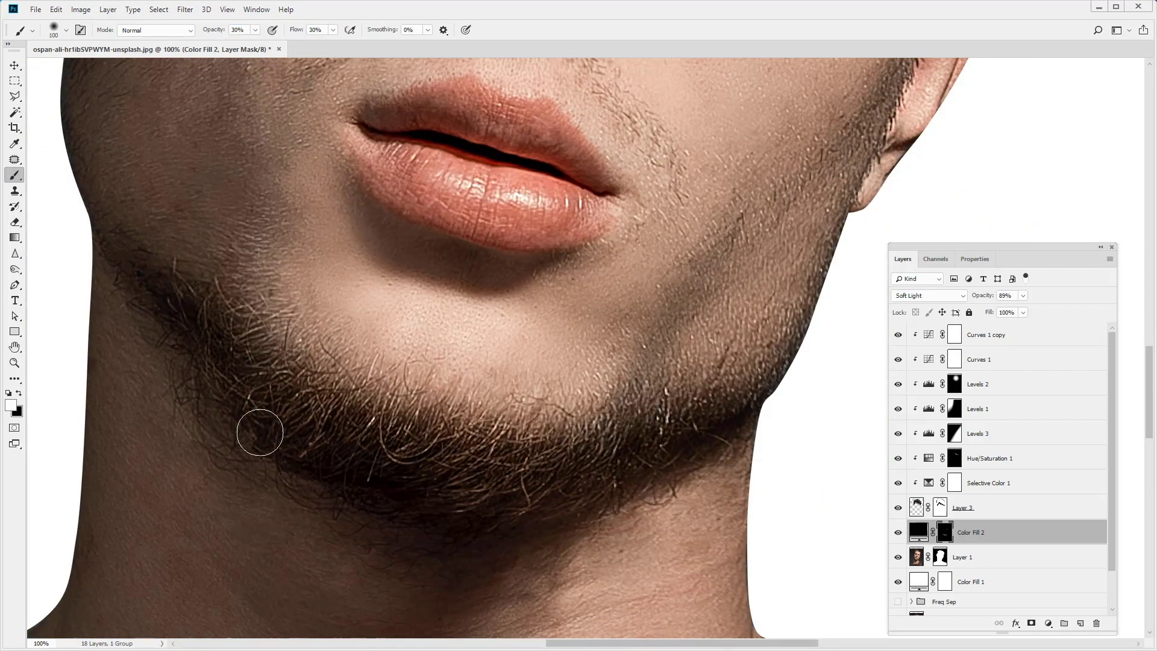
pyautogui.press(']')
pyautogui.press(']')
pyautogui.press(']')
# Add a desaturating Hue/Saturation 2 layer with an inverted, hidden mask.
pyautogui.click(1049, 624)
pyautogui.moveTo(1000, 369); pyautogui.dragTo(968, 369)
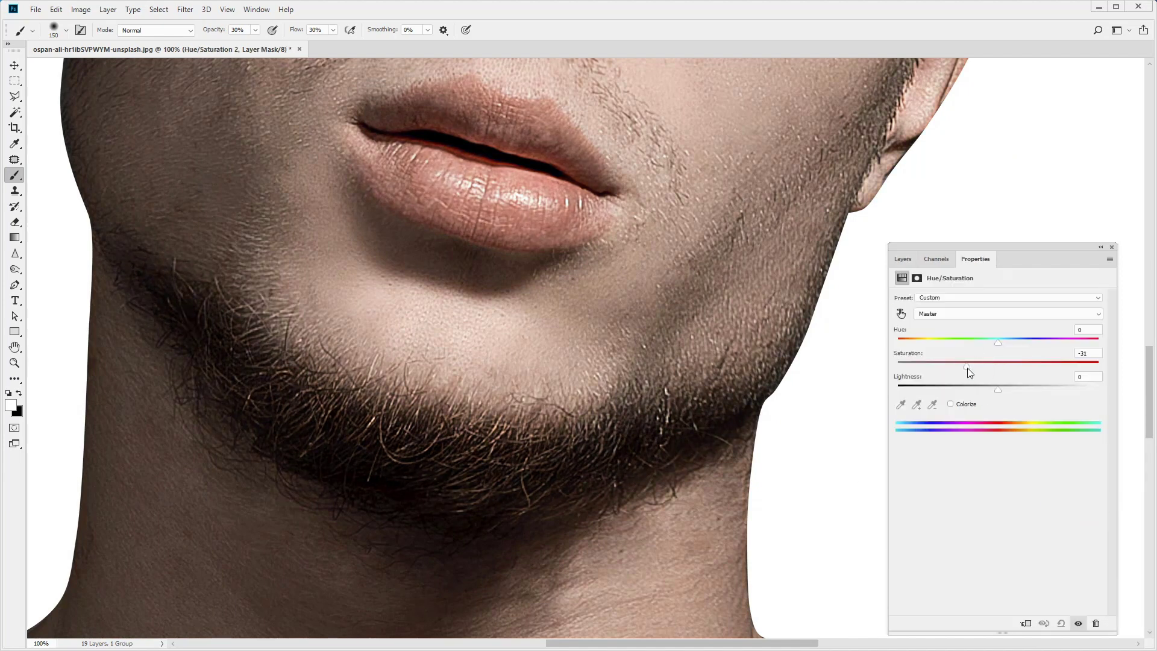
pyautogui.click(903, 259)
pyautogui.hotkey('ctrl', 'i')
pyautogui.press('[')
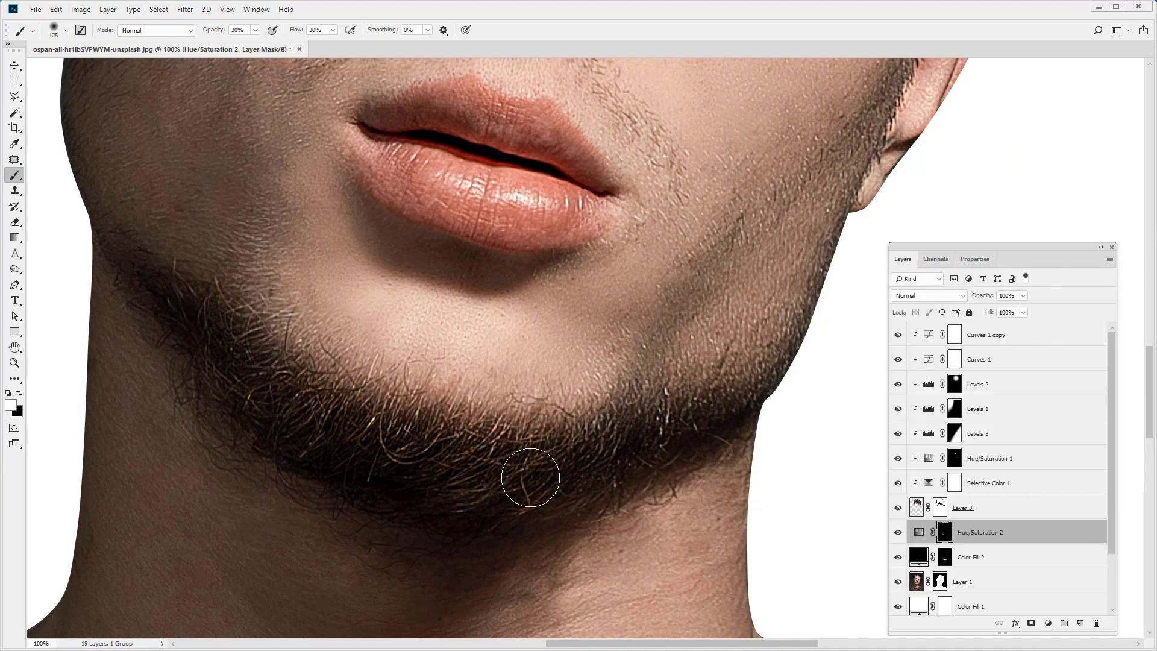
pyautogui.click(920, 533)
# Duplicate the hair layer and apply High Pass to the copy, blending it as Overlay.
pyautogui.press('z')
pyautogui.hotkey('ctrl', '0')
pyautogui.click(903, 258)
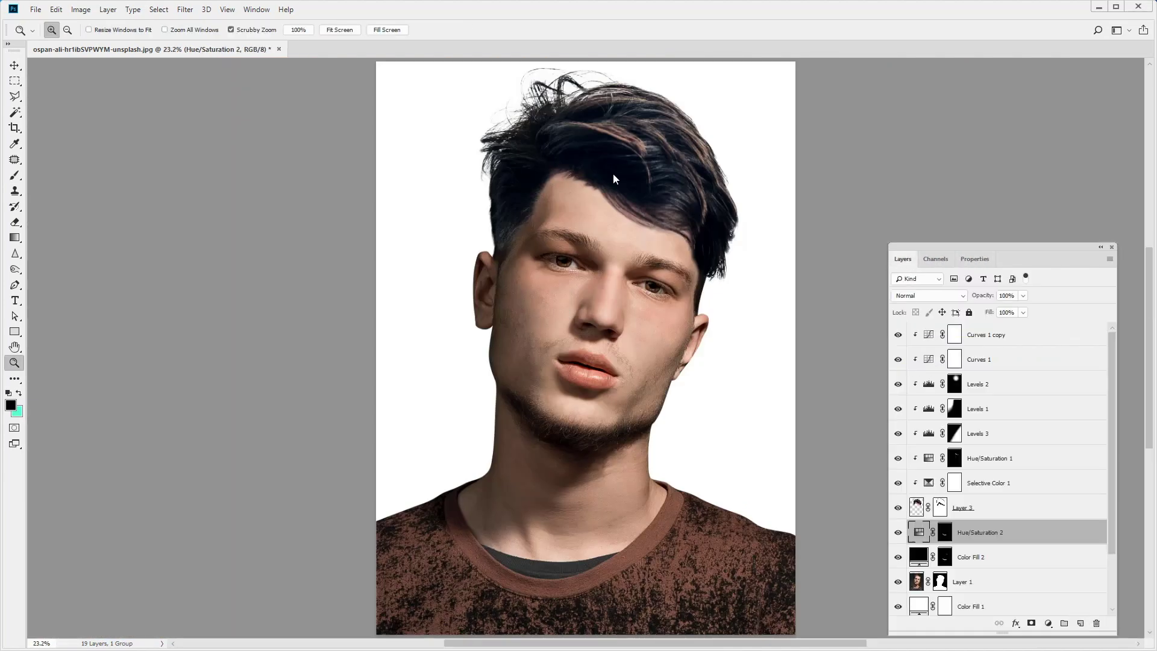
pyautogui.click(963, 508)
pyautogui.hotkey('alt', 't')
pyautogui.press('Escape')
pyautogui.hotkey('ctrl', 'j')
pyautogui.hotkey('alt', 't')
pyautogui.press('o')
pyautogui.press('h')
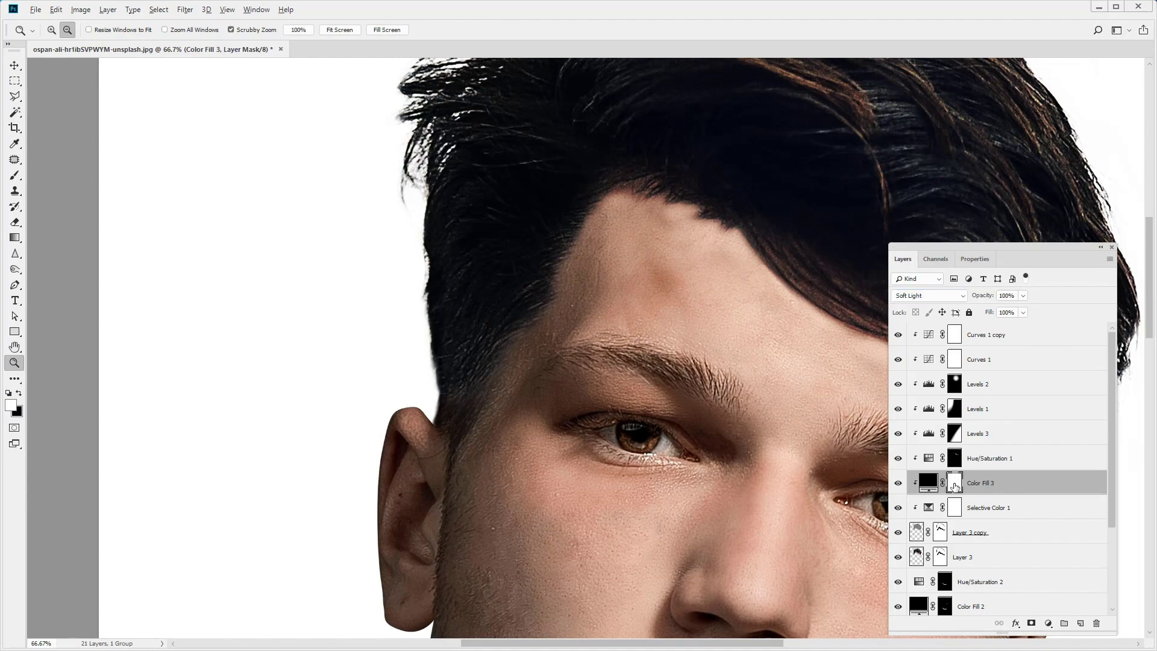
# Invert Color Fill 3's mask and brush darkness back along the hairline and temple.
pyautogui.hotkey('ctrl', 'i')
pyautogui.rightClick(15, 174)
pyautogui.click(66, 175)
pyautogui.moveTo(476, 338); pyautogui.dragTo(453, 416)
pyautogui.moveTo(449, 271); pyautogui.dragTo(485, 364)
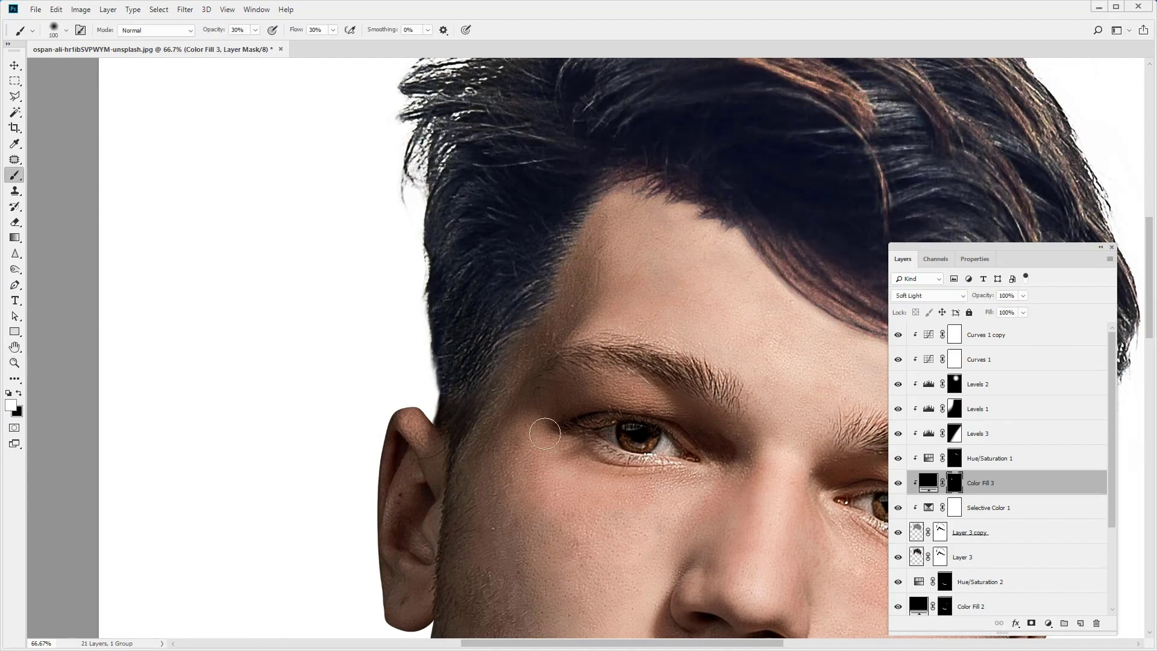
pyautogui.scroll(1, 555, 302)
pyautogui.press('z')
pyautogui.hotkey('ctrl', '0')
pyautogui.scroll(-3, 1007, 422)
pyautogui.click(1007, 483)
# Group the hair layers as Hair and give Color Fill 1 a pale grey gradient overlay.
pyautogui.keyDown('shift'); pyautogui.click(978, 334); pyautogui.keyUp('shift')
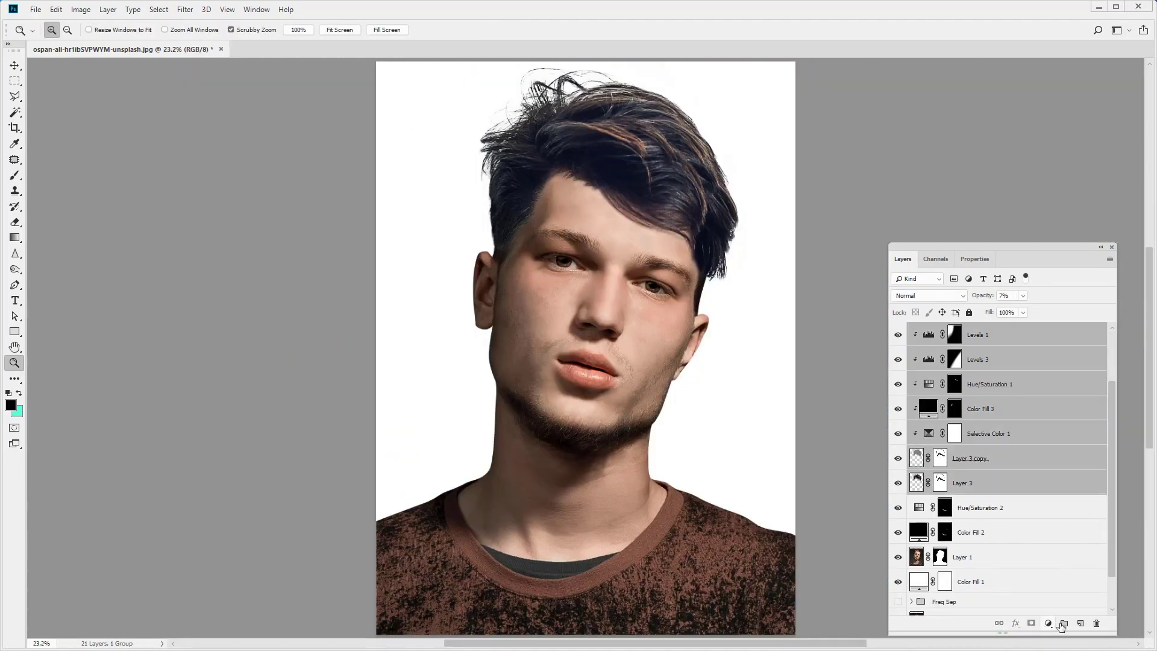
pyautogui.click(1064, 625)
pyautogui.click(971, 424)
pyautogui.click(1016, 624)
pyautogui.click(1037, 578)
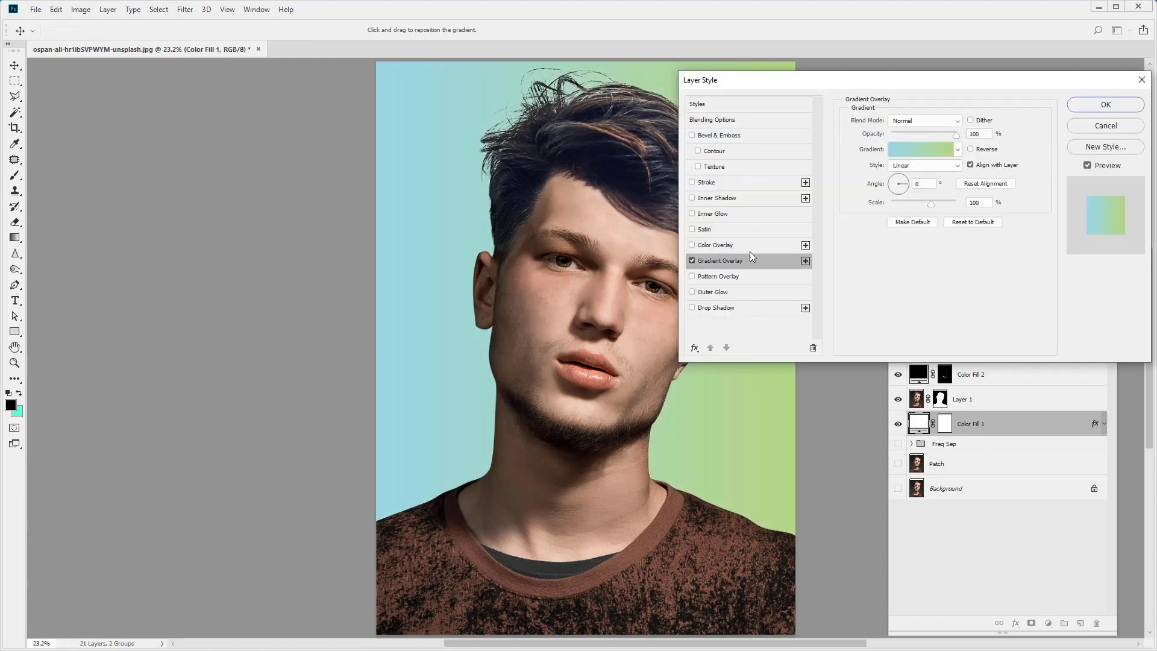
pyautogui.click(922, 149)
pyautogui.doubleClick(715, 410)
pyautogui.click(329, 289)
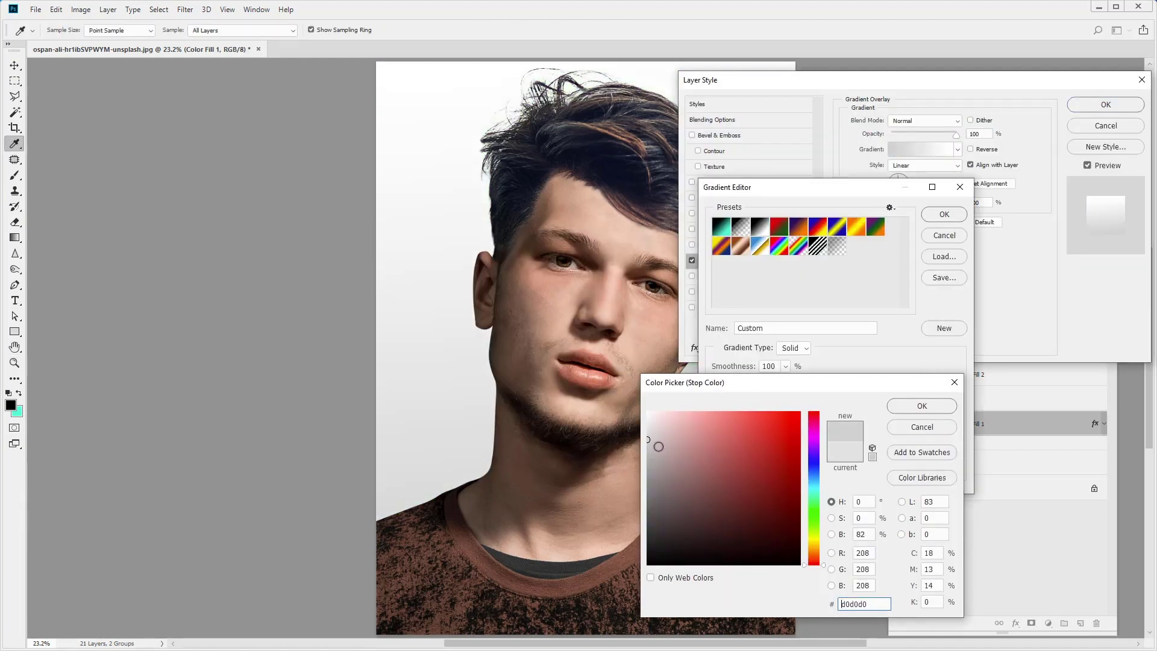
# Add a warming Photo Filter and a Selective Color layer lowering yellow and raising black in Blues.
pyautogui.click(1078, 540)
pyautogui.click(903, 258)
pyautogui.click(1050, 624)
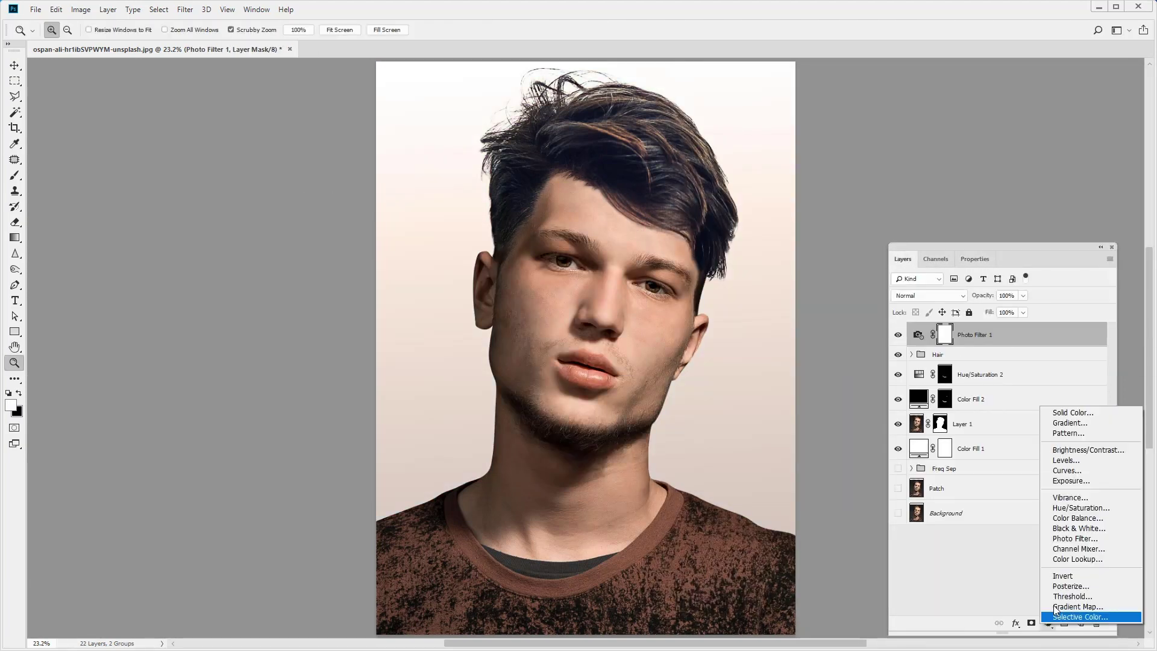
pyautogui.click(1079, 617)
pyautogui.click(977, 311)
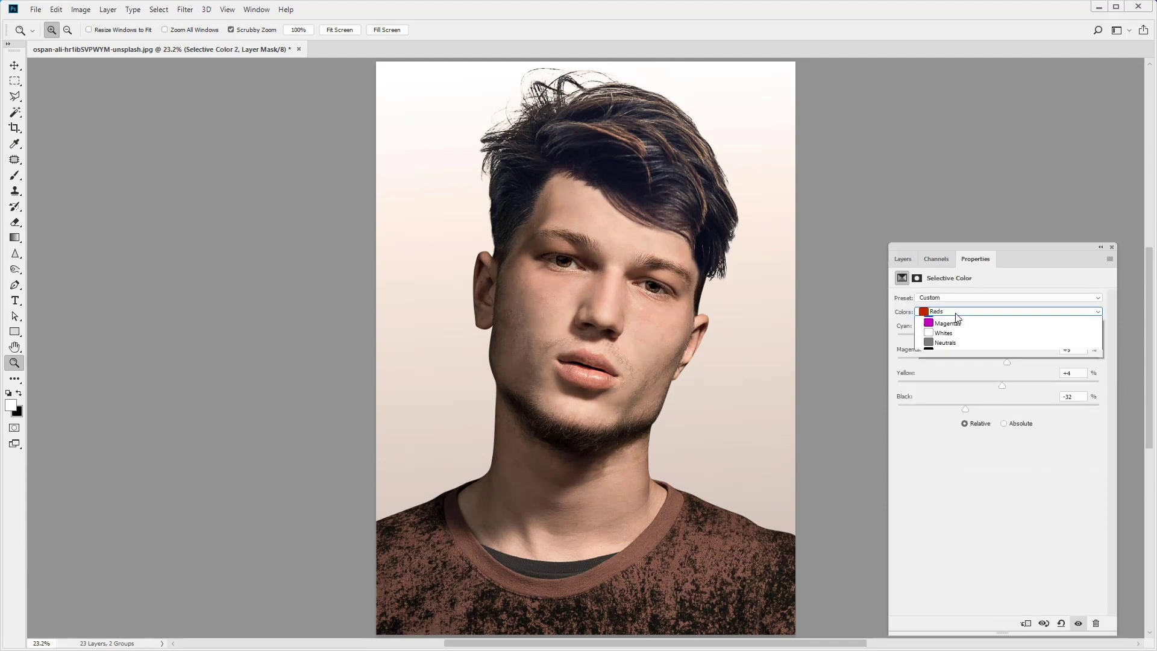
pyautogui.click(943, 323)
pyautogui.click(1013, 311)
pyautogui.click(990, 345)
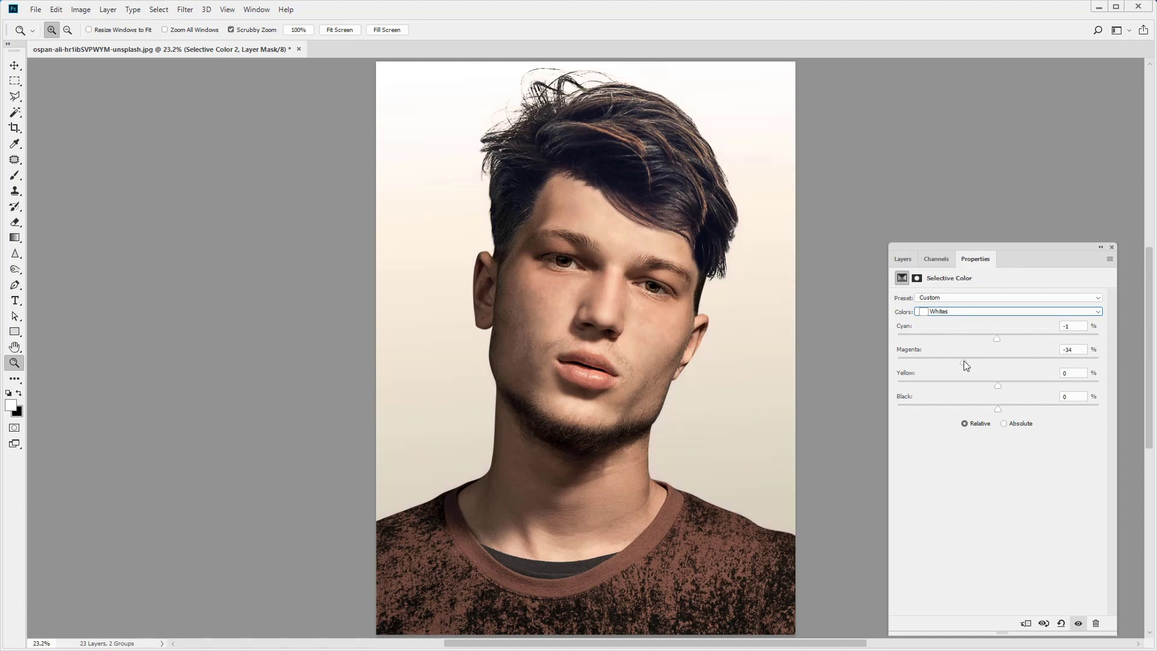
pyautogui.moveTo(1004, 386); pyautogui.dragTo(992, 386)
pyautogui.moveTo(998, 410); pyautogui.dragTo(1004, 409)
pyautogui.click(902, 259)
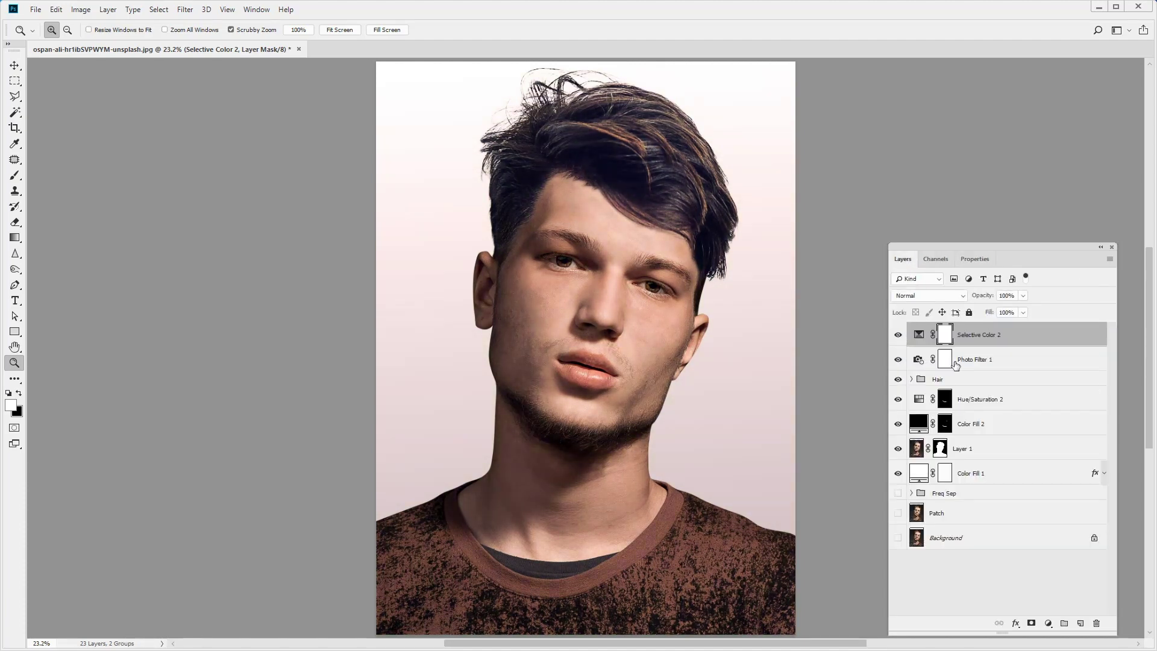
# Add Hue/Saturation 3 and Levels 4 adjustment layers, preparing a gradient to blend the mask.
pyautogui.doubleClick(918, 335)
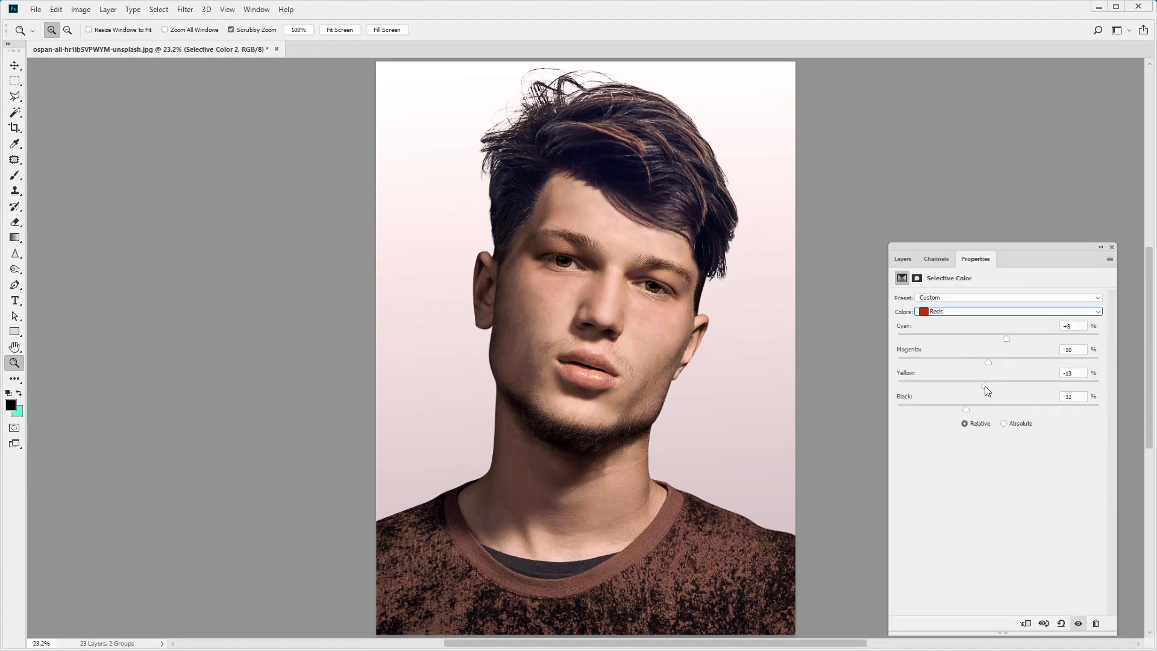
pyautogui.click(903, 259)
pyautogui.click(1048, 623)
pyautogui.click(1081, 504)
pyautogui.click(903, 259)
pyautogui.click(1049, 624)
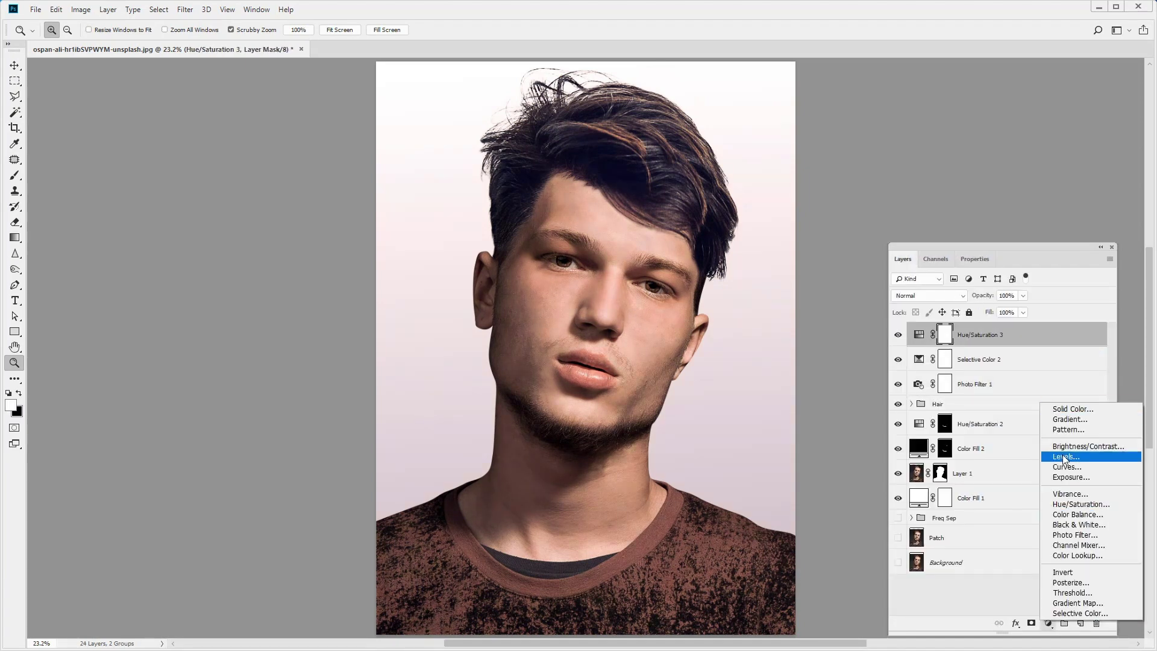
pyautogui.click(1065, 457)
pyautogui.click(903, 258)
pyautogui.click(15, 237)
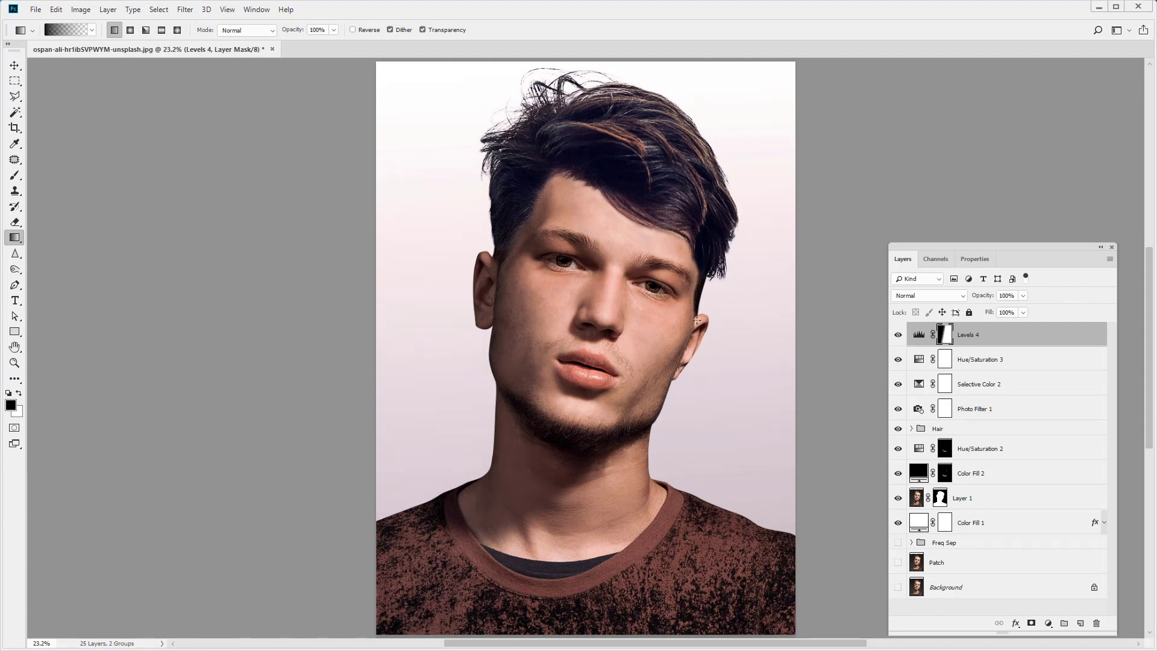
# Duplicate Levels 4 to brighten further and place a copy of the original photo on top.
pyautogui.hotkey('ctrl', 'j')
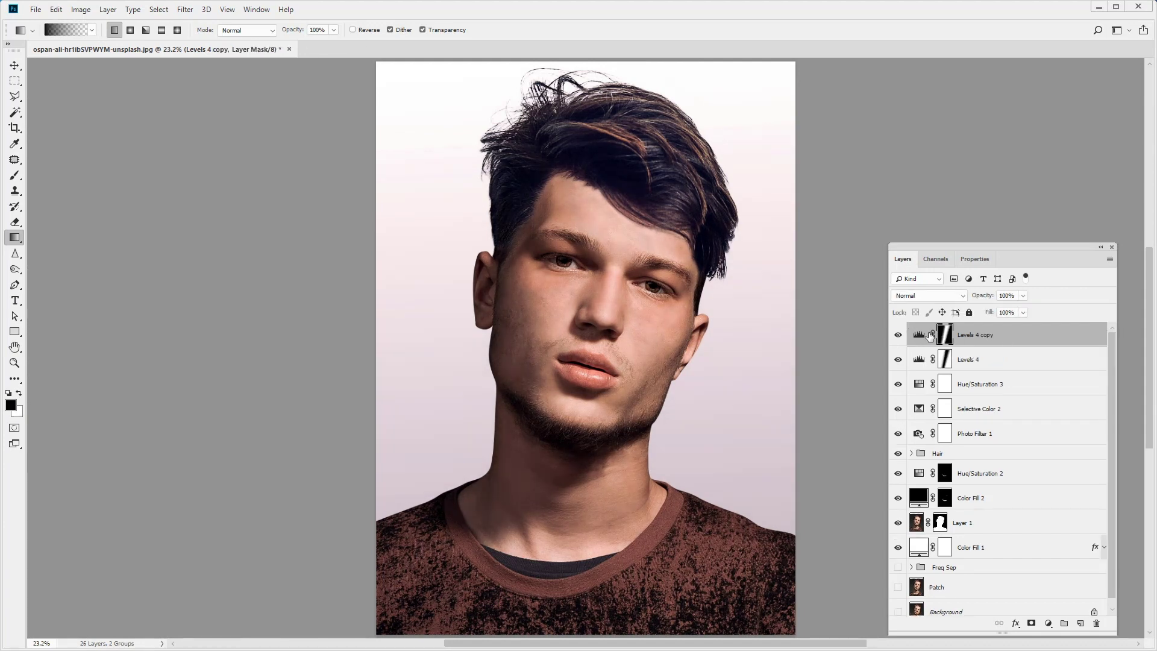
pyautogui.click(1046, 624)
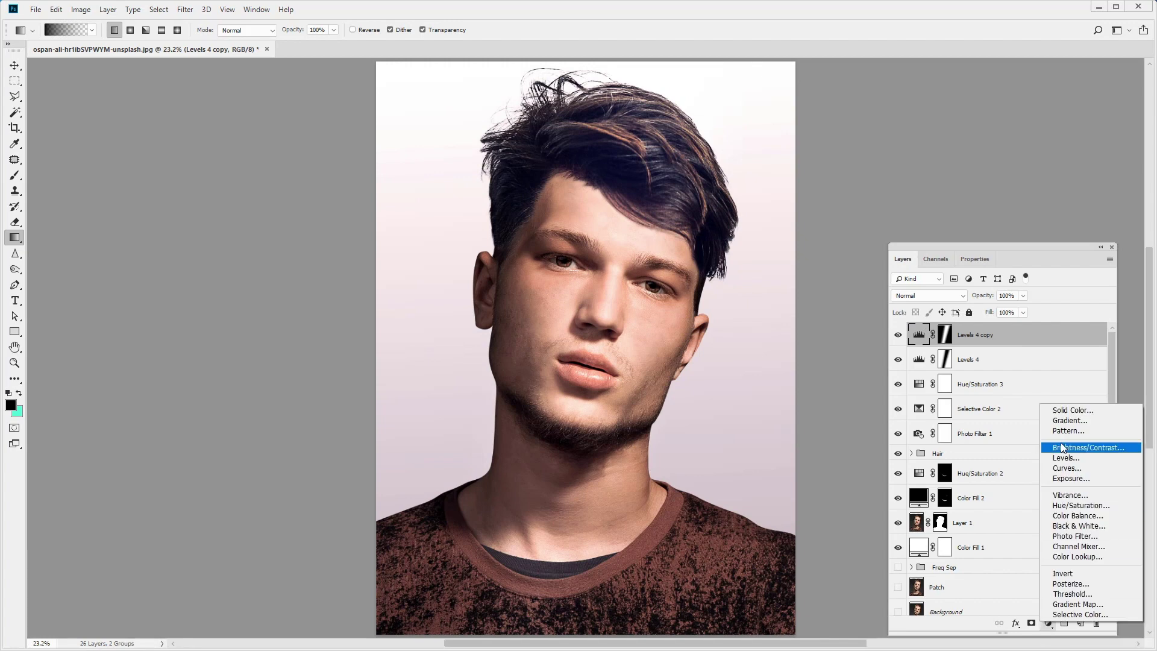
pyautogui.press('Escape')
pyautogui.moveTo(997, 609); pyautogui.dragTo(938, 335)
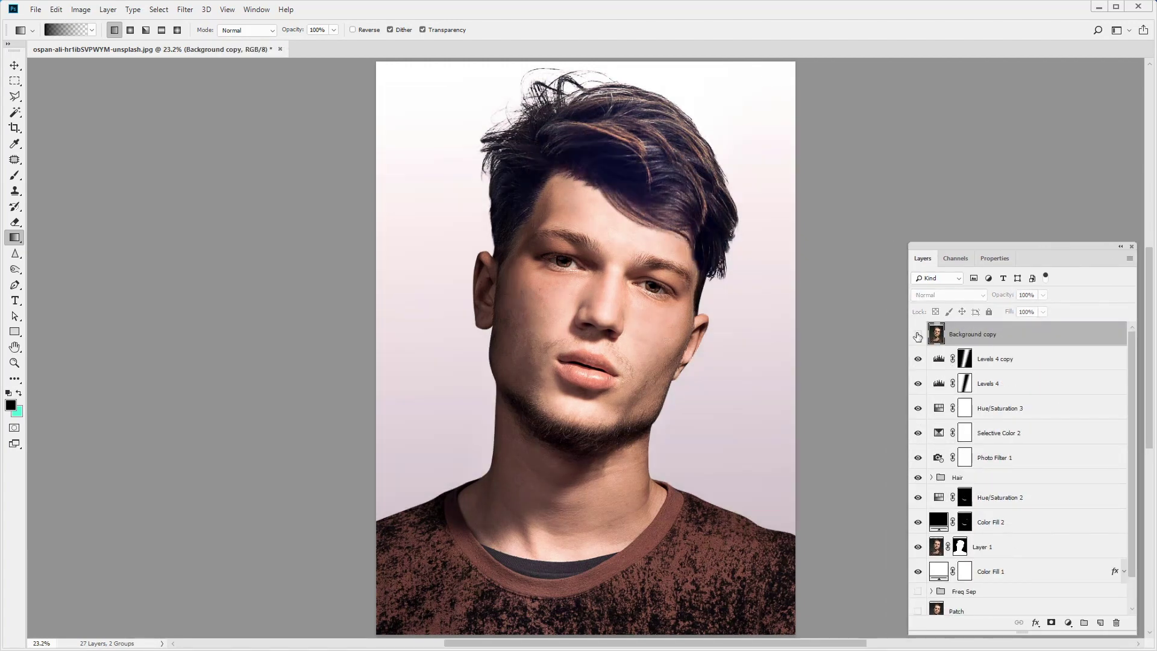
pyautogui.click(918, 334)
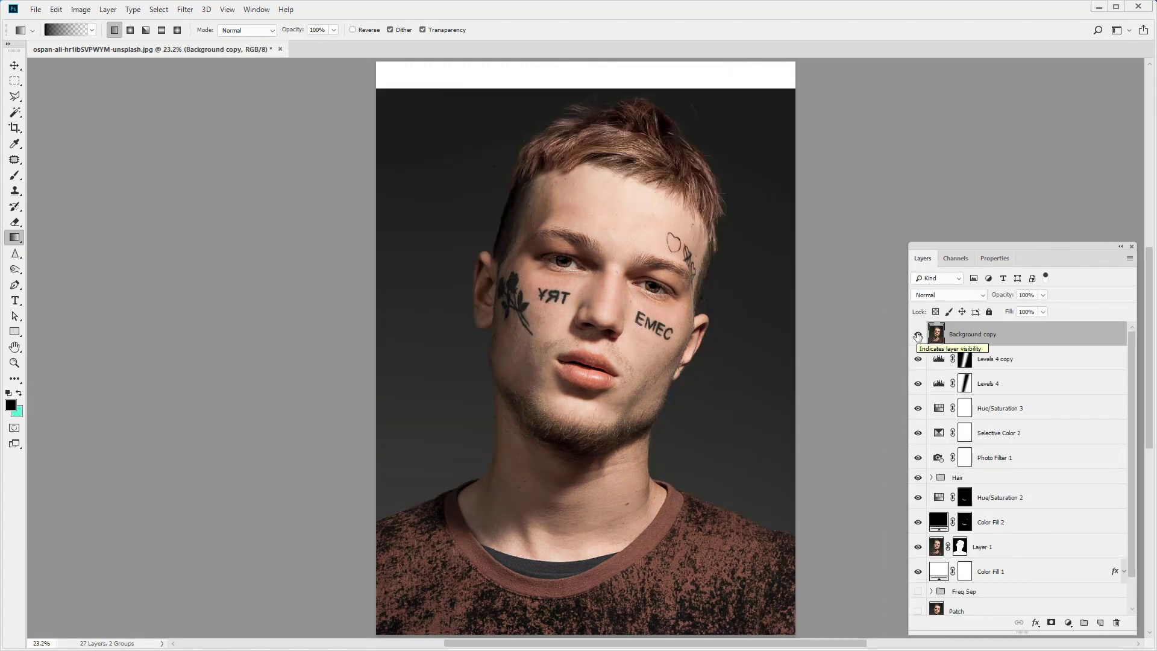
pyautogui.click(918, 334)
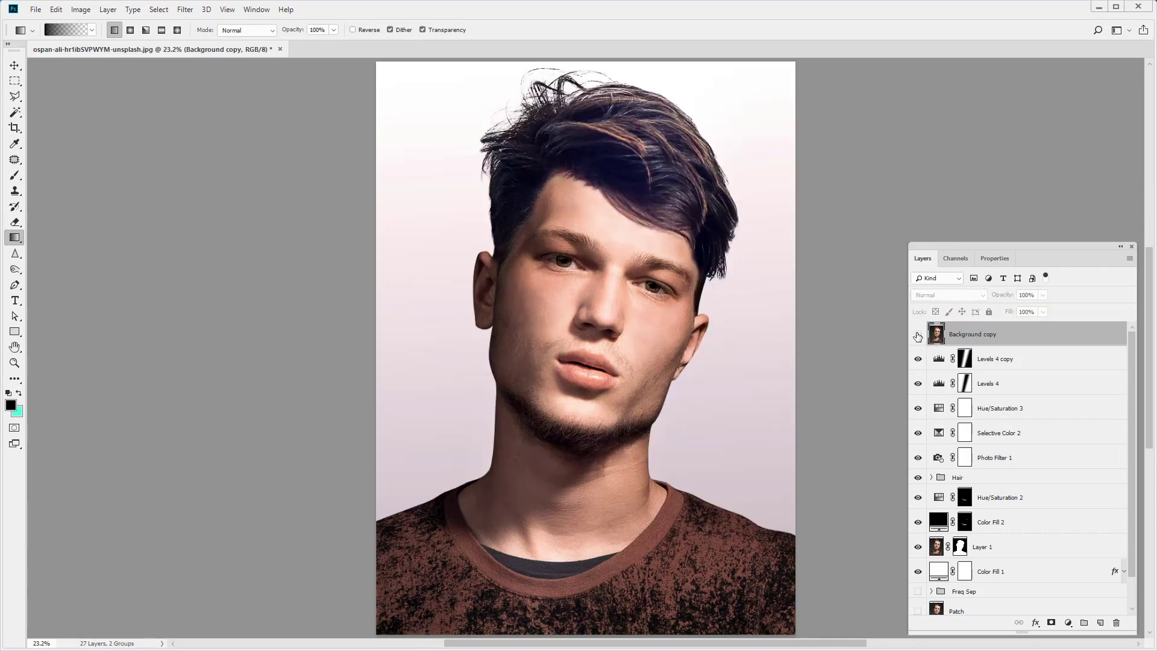
pyautogui.click(918, 335)
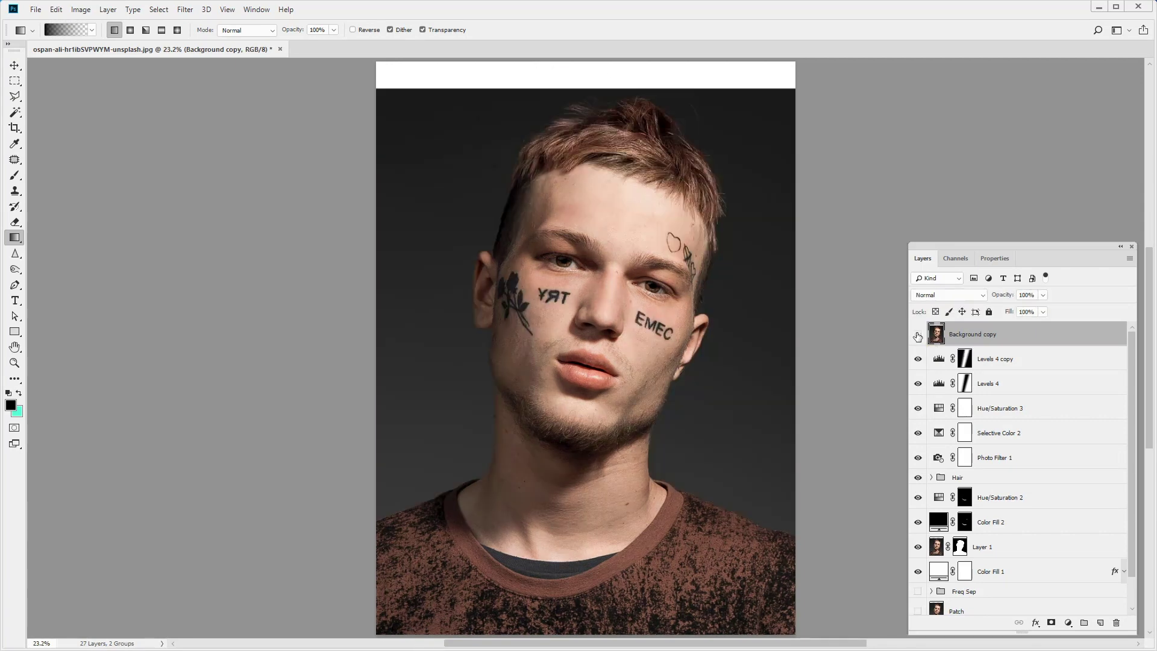
pyautogui.click(918, 335)
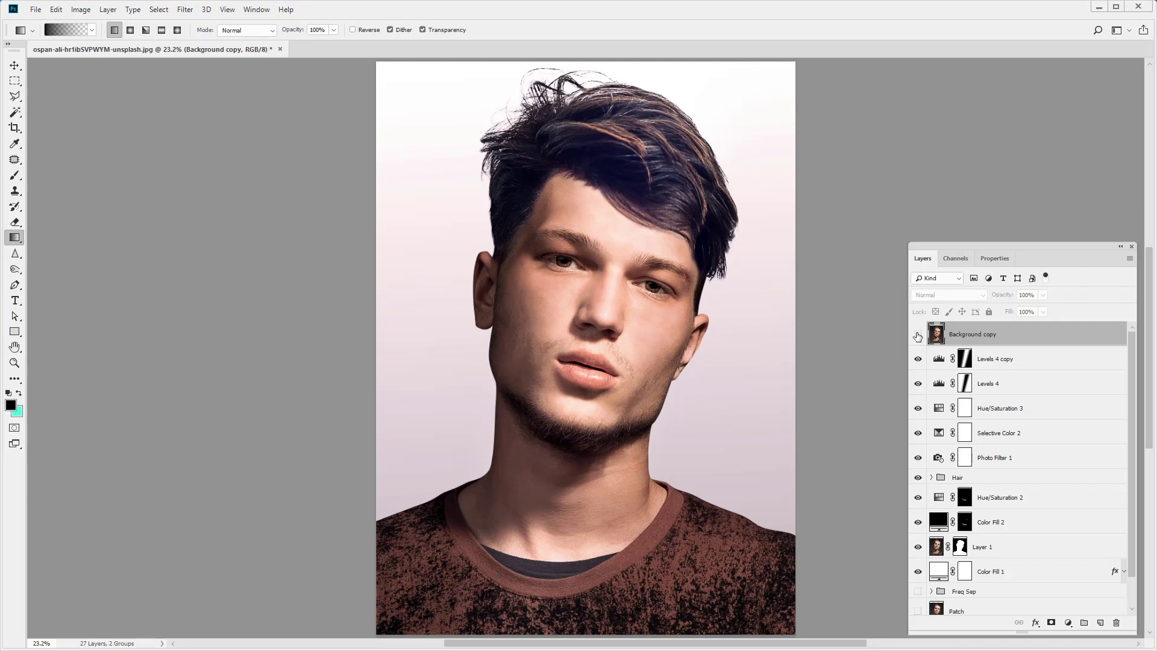